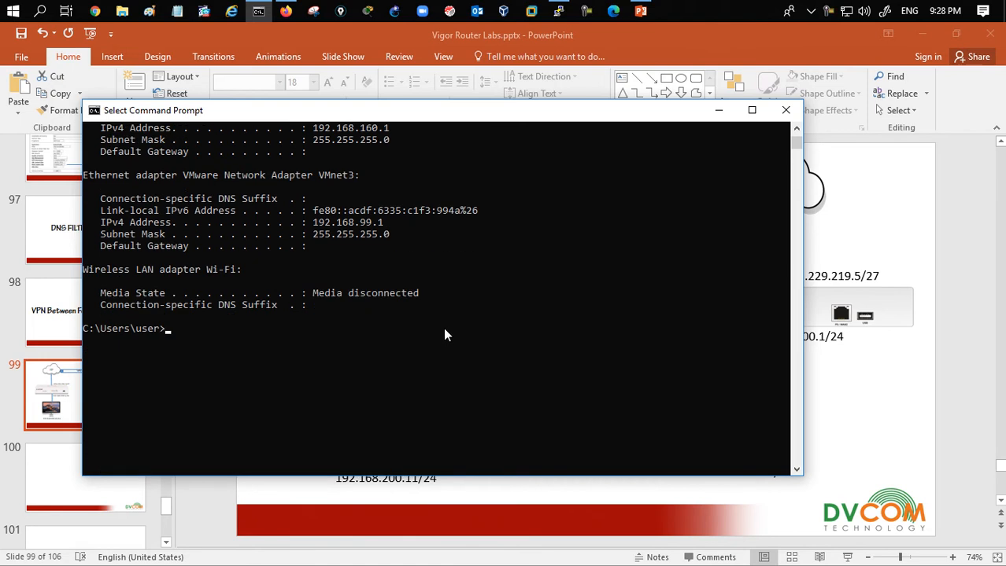
- Ping the FortiGate LAN gateway 192.168.200.1 from the Command Prompt and stop the ping
type("ping")
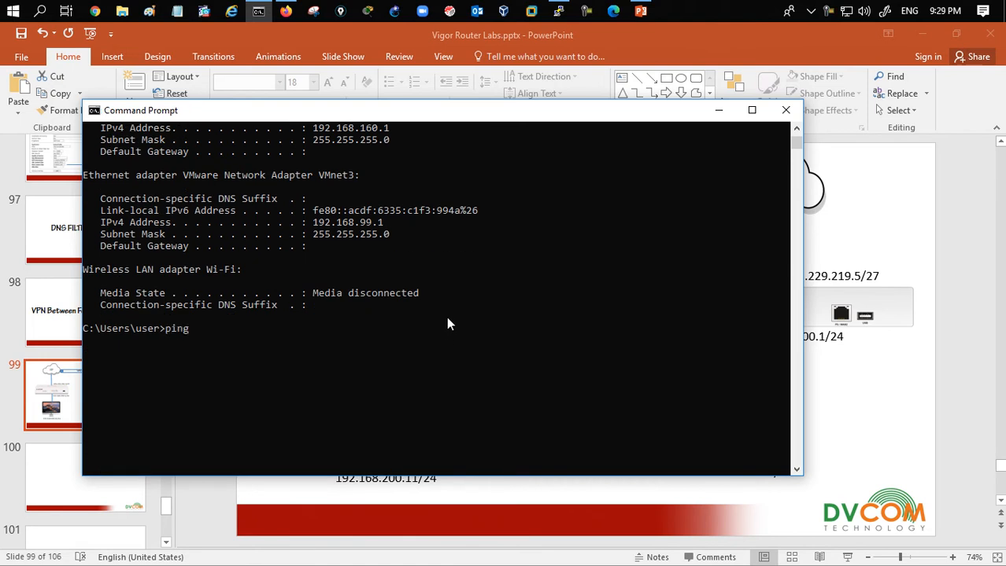
type(" 192.168.200.1")
key("Return")
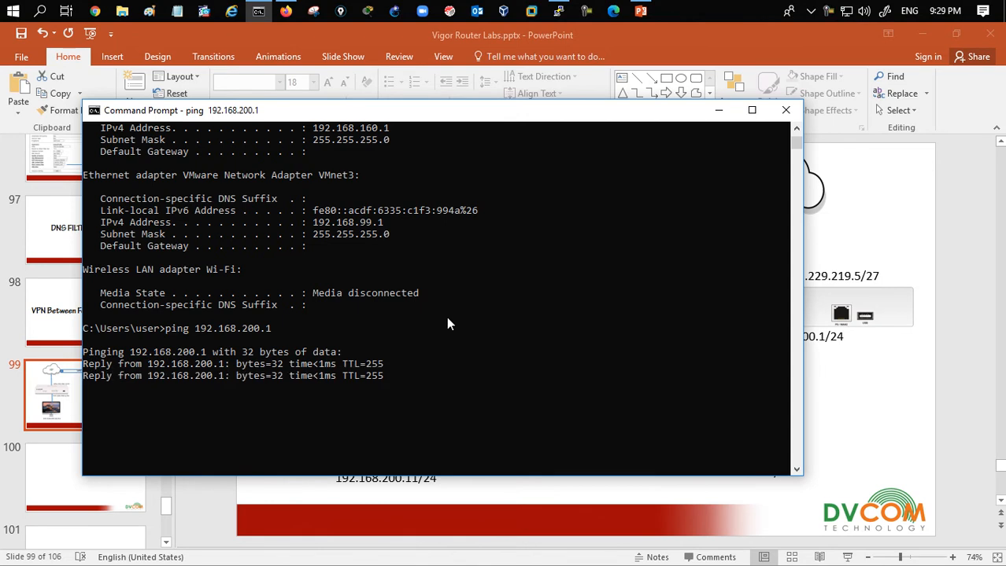
key("ctrl+c")
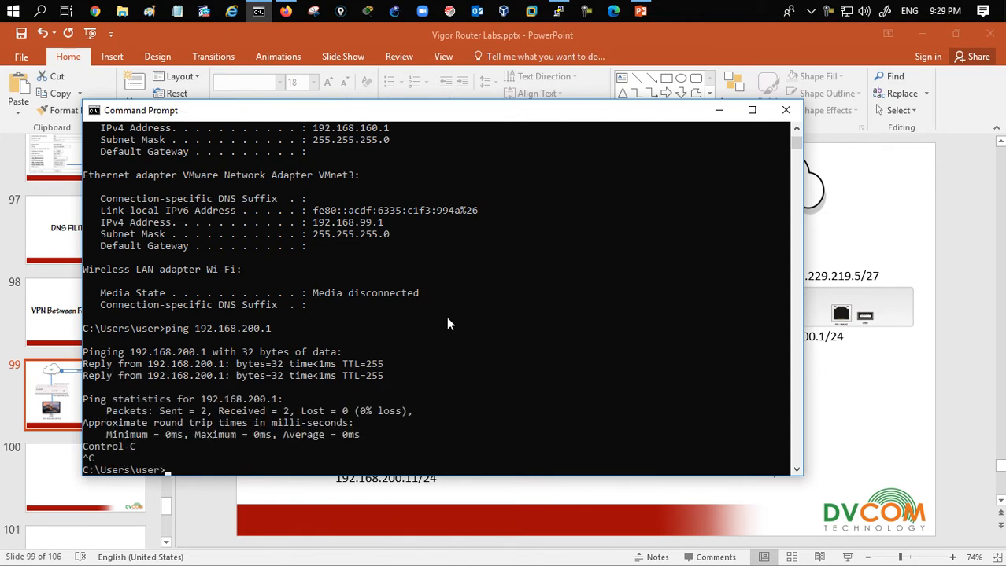
- Start a continuous ping to the remote PC at 192.168.100.11 with the -t option
type("ping 192.168.100.11")
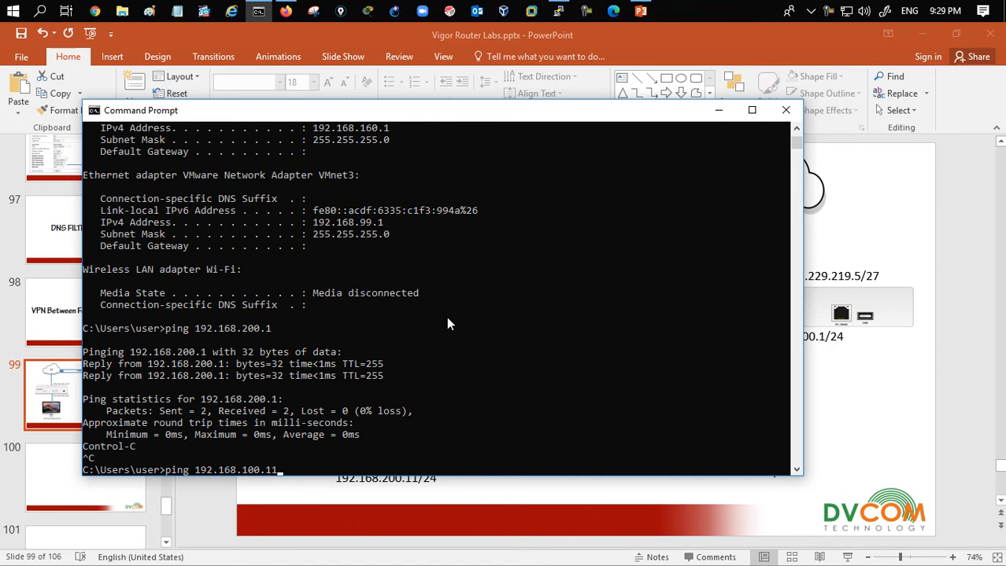
type(" -t")
key("Return")
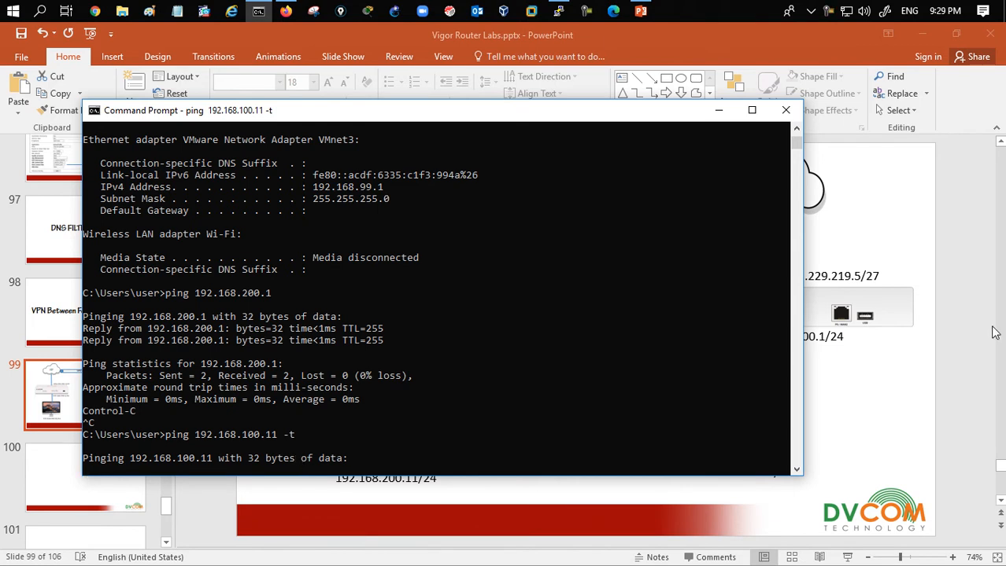
- Review the Fortinet-to-DrayTek lab topology diagram on the slide and dismiss the Command Prompt window
left_click(902, 379)
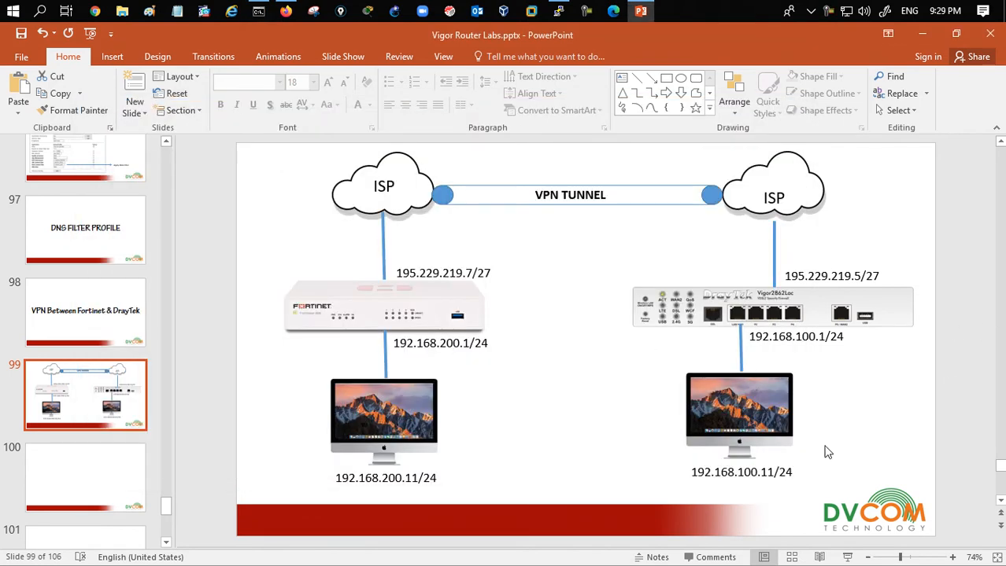
left_click(920, 38)
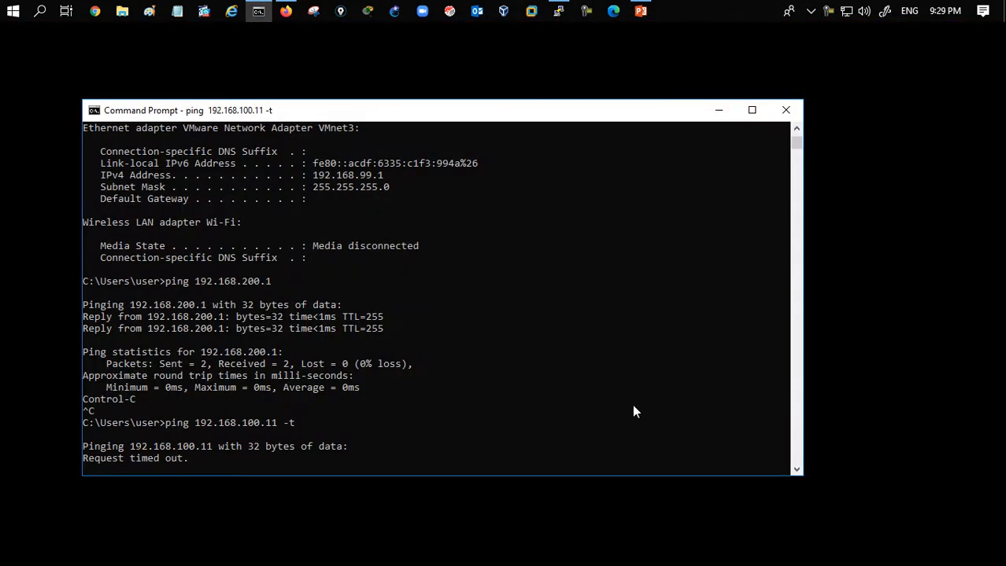
left_click(771, 115)
- Switch to the browser and log in to the FortiGate web interface at 192.168.200.1
left_click(286, 11)
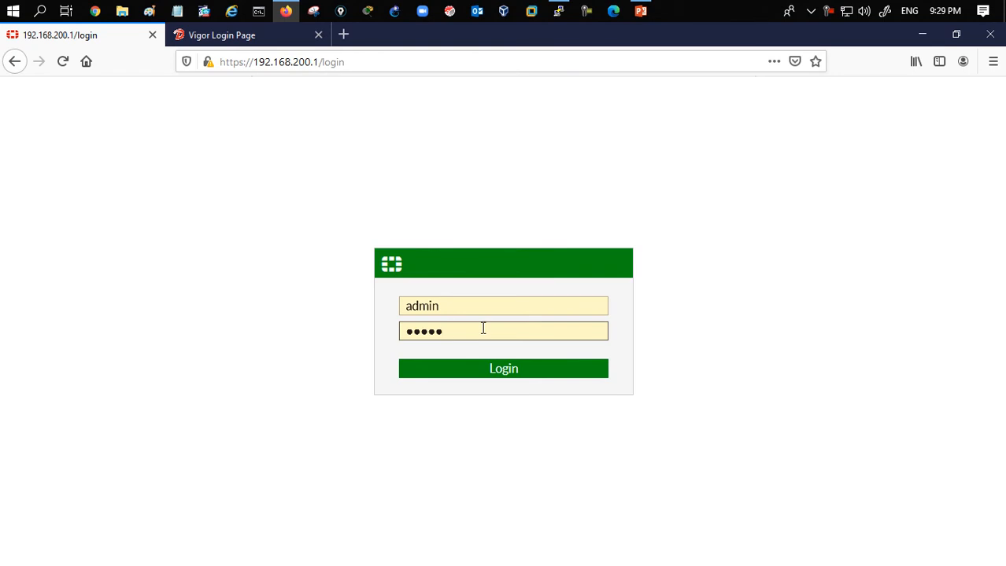
left_click(480, 373)
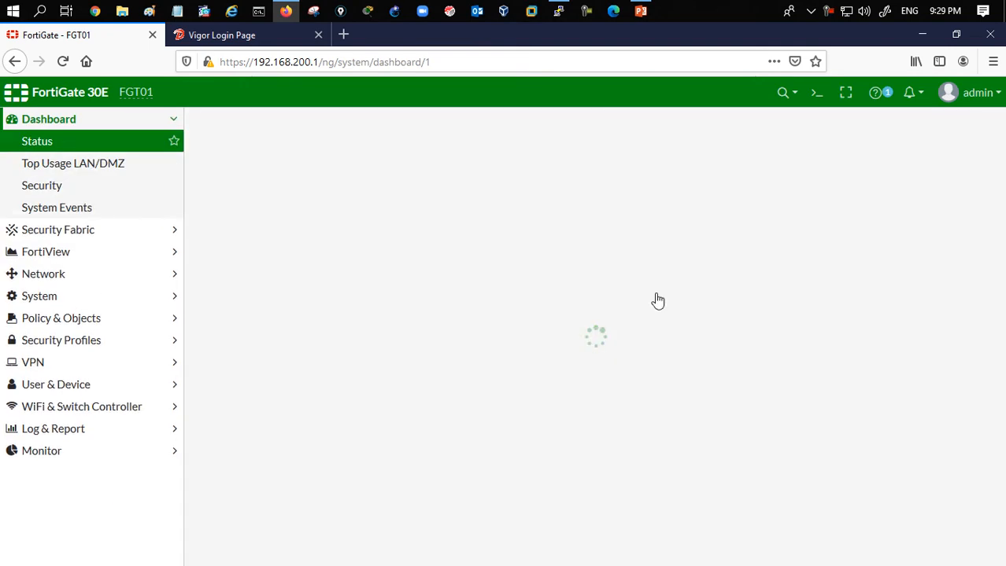
- Inspect the lan and wan interface addresses on the Network Interfaces page
left_click(100, 273)
left_click(90, 219)
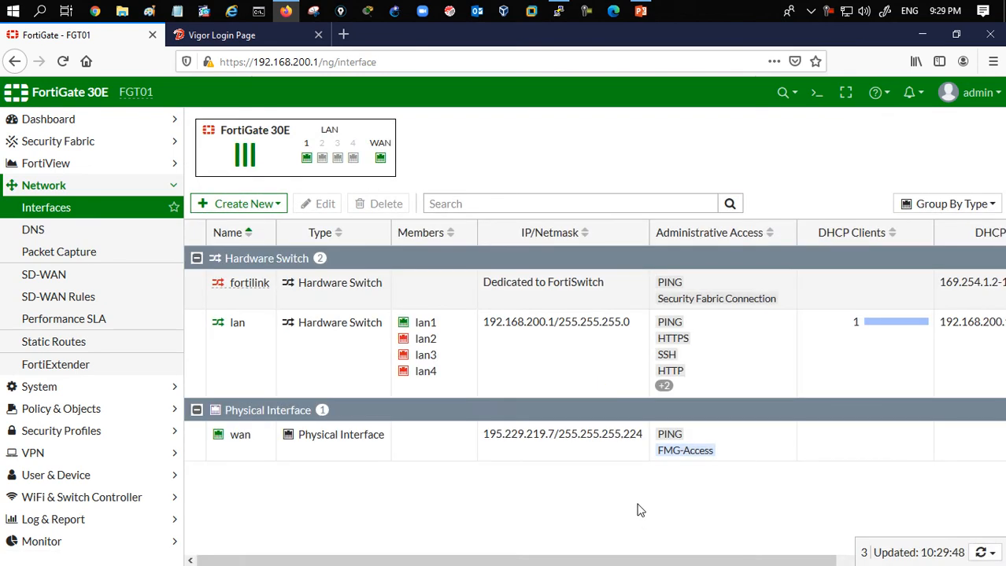
left_click(523, 354)
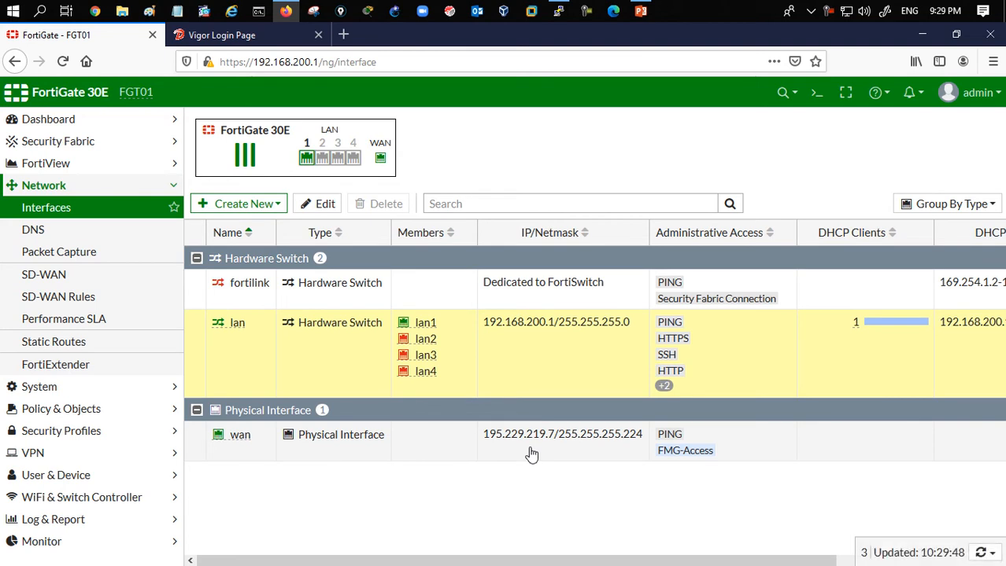
left_click(532, 454)
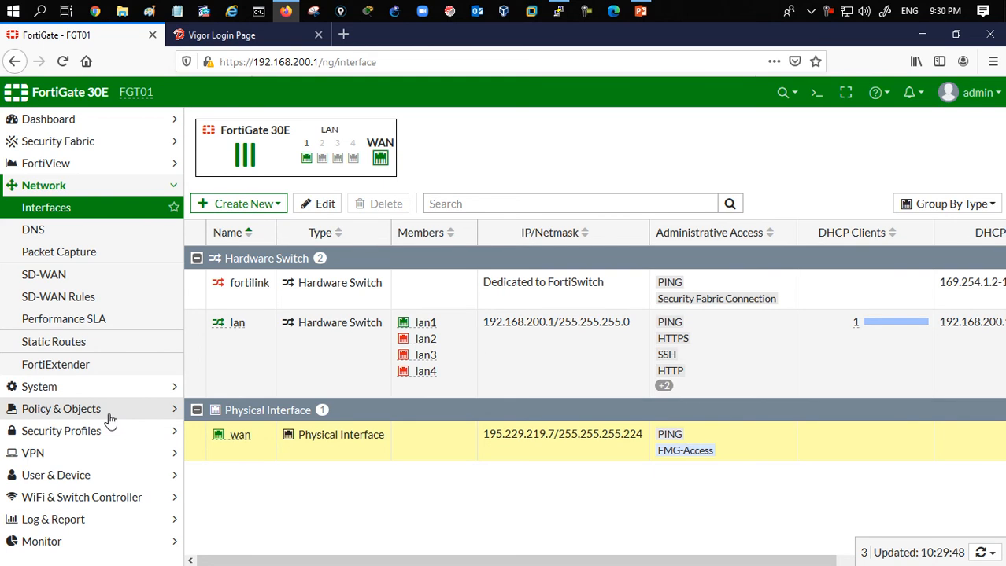
- Review the existing static default route and the IPv4 firewall policies
left_click(118, 350)
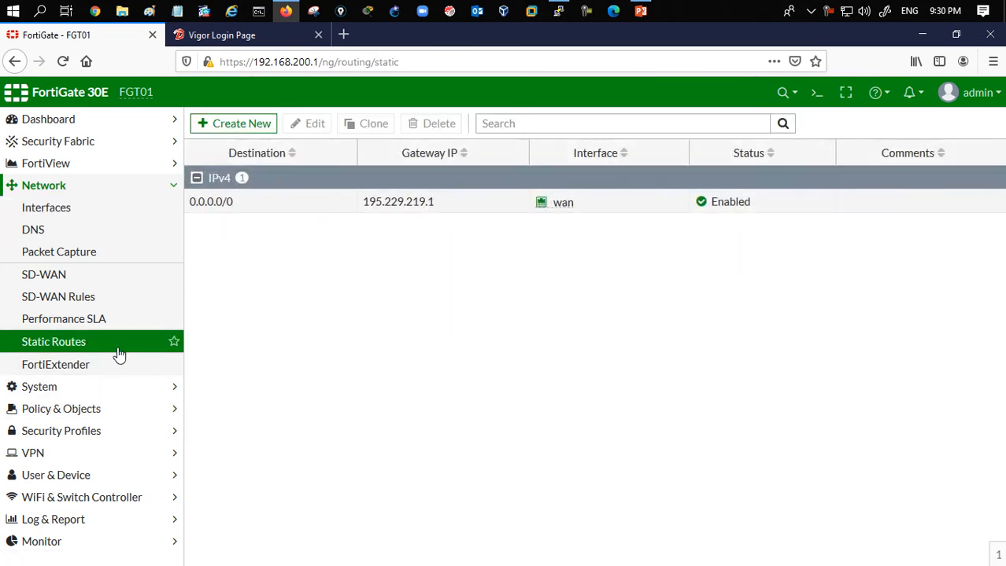
left_click(333, 208)
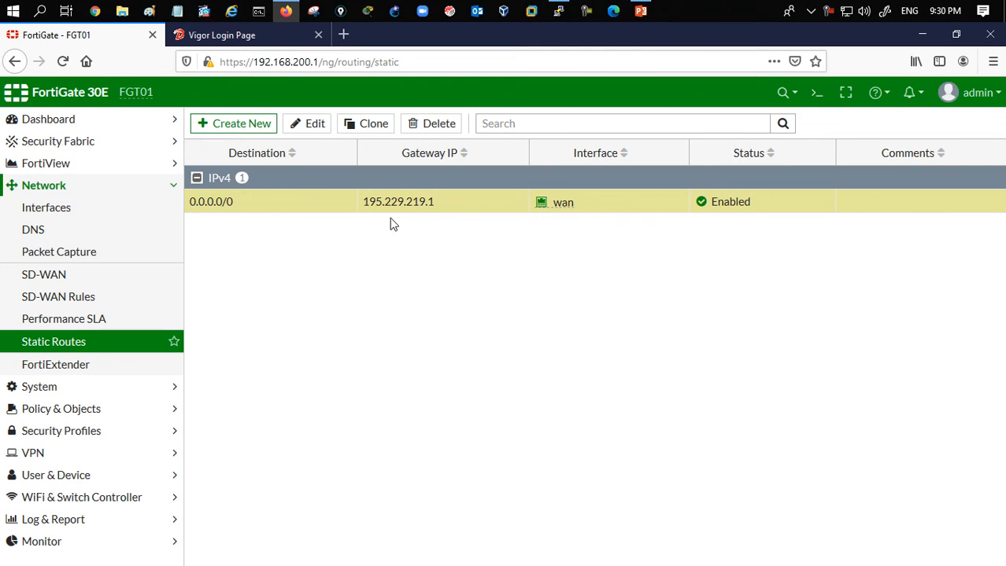
left_click(69, 410)
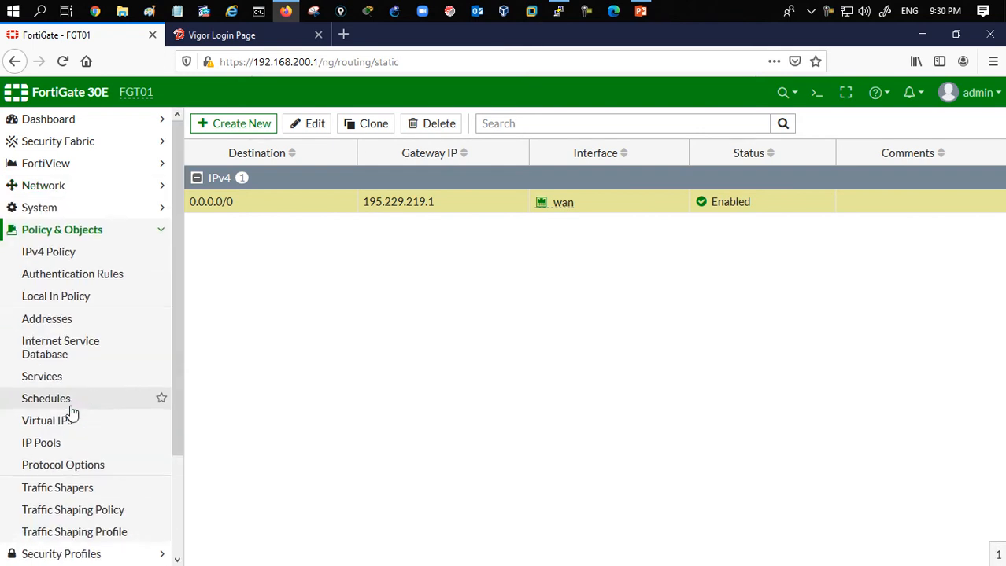
left_click(85, 252)
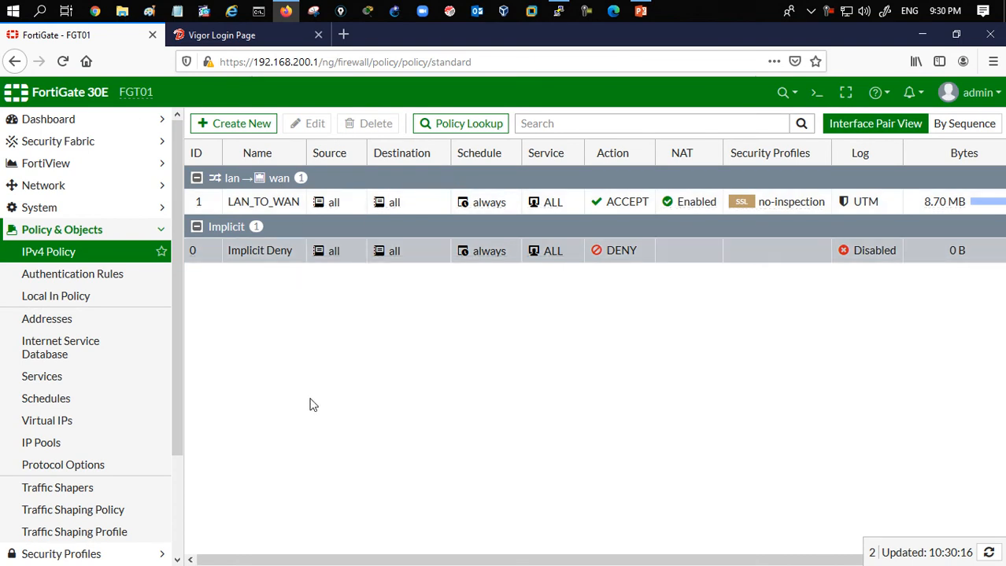
- In the Command Prompt, run a continuous ping to 4.2.2.2 and stop it
left_click(264, 13)
type("ping -t 4.2.2.2")
key("Return")
key("ctrl+c")
type("ping www.google.com")
key("Return")
key("ctrl+c")
type("exit")
key("Return")
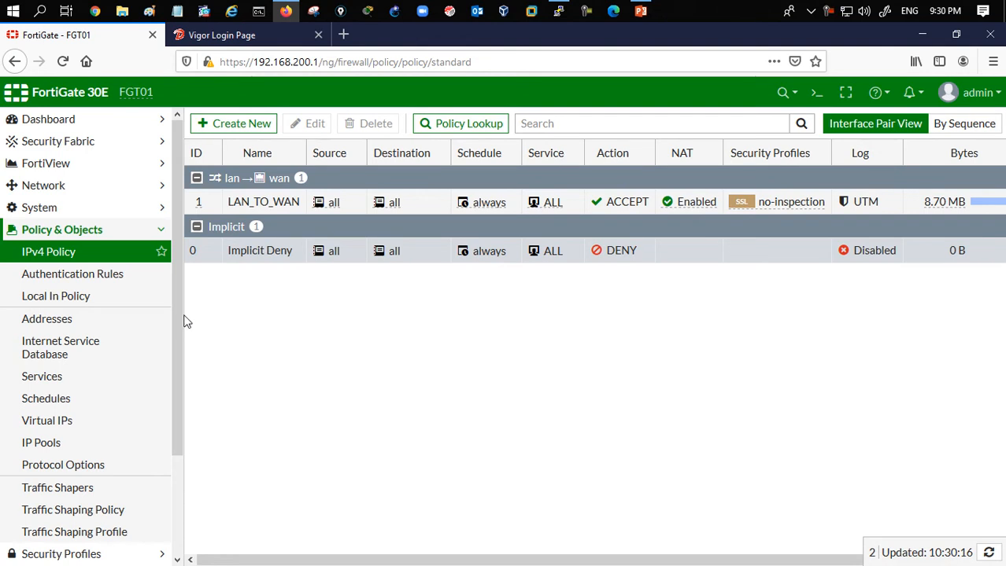
- Start creating a new IPsec tunnel from the VPN IPsec Tunnels page
left_click_drag(180, 315, 179, 390)
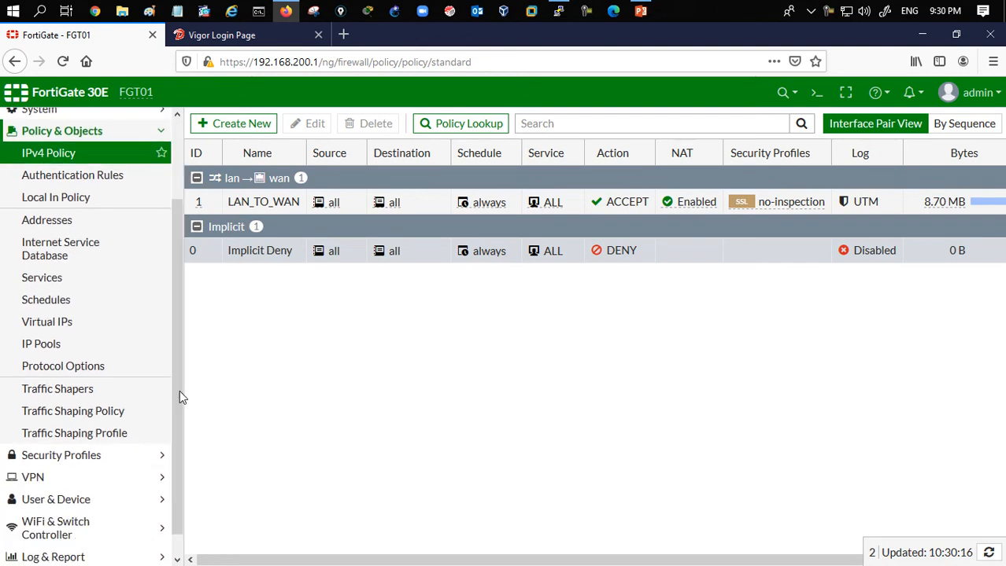
left_click(102, 478)
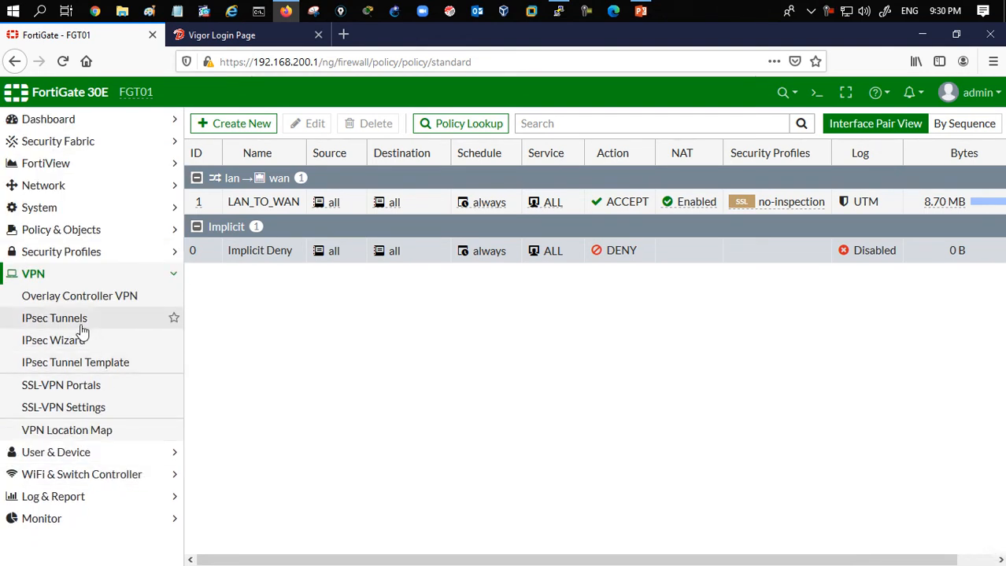
left_click(83, 321)
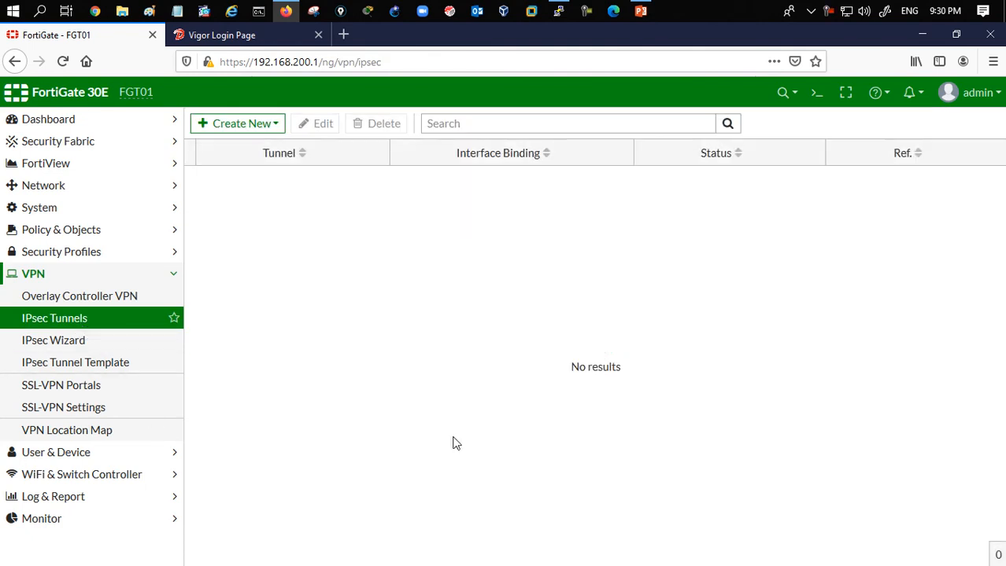
left_click(217, 126)
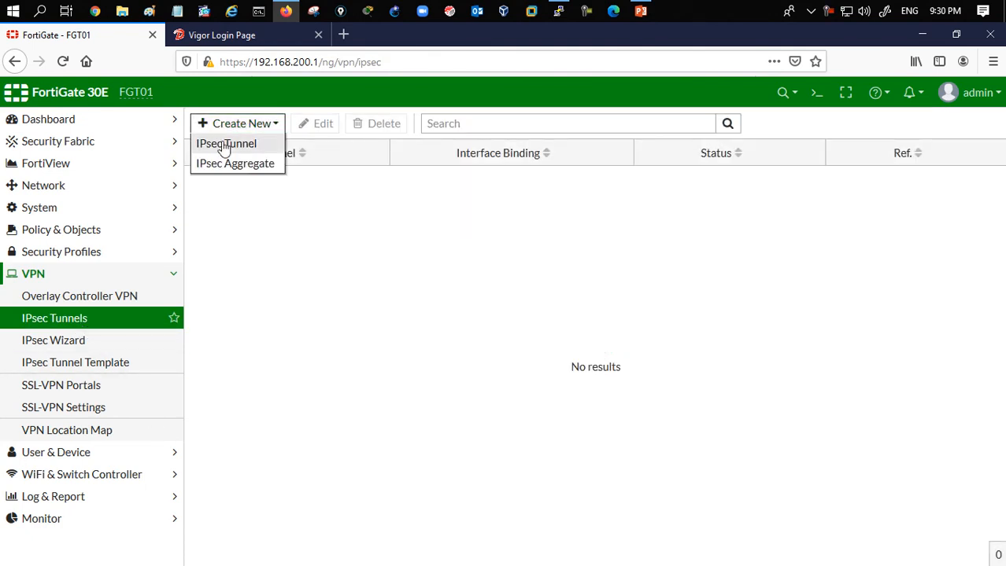
left_click(222, 143)
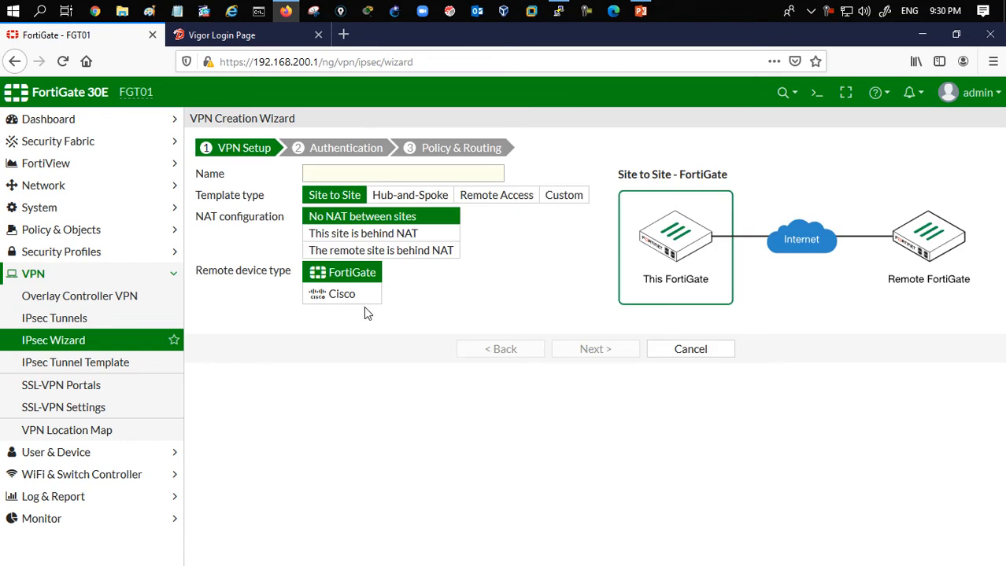
- Name the VPN TO_DrayTek, choose the Custom template, and continue to the tunnel settings
left_click(383, 175)
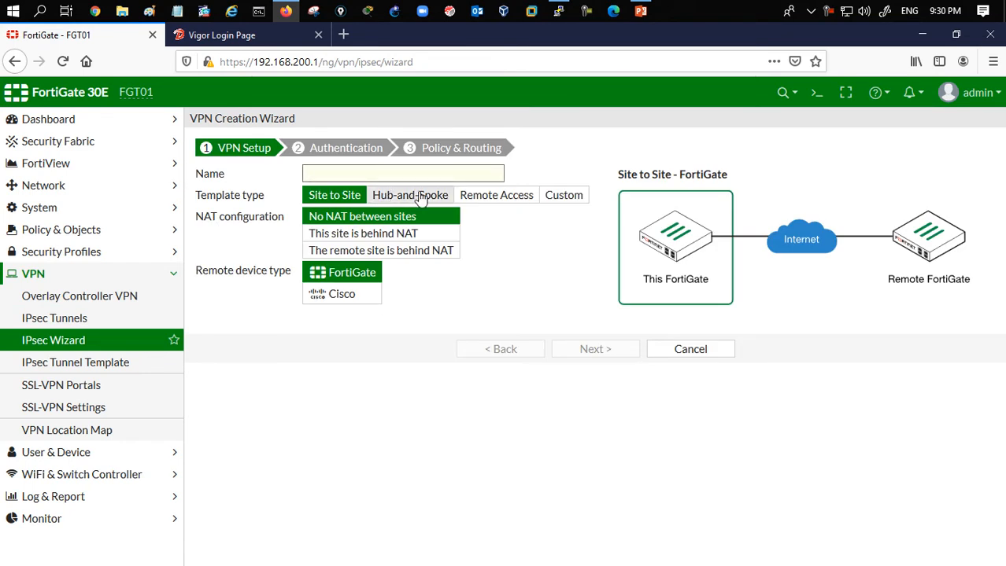
type("TO_DrayTek")
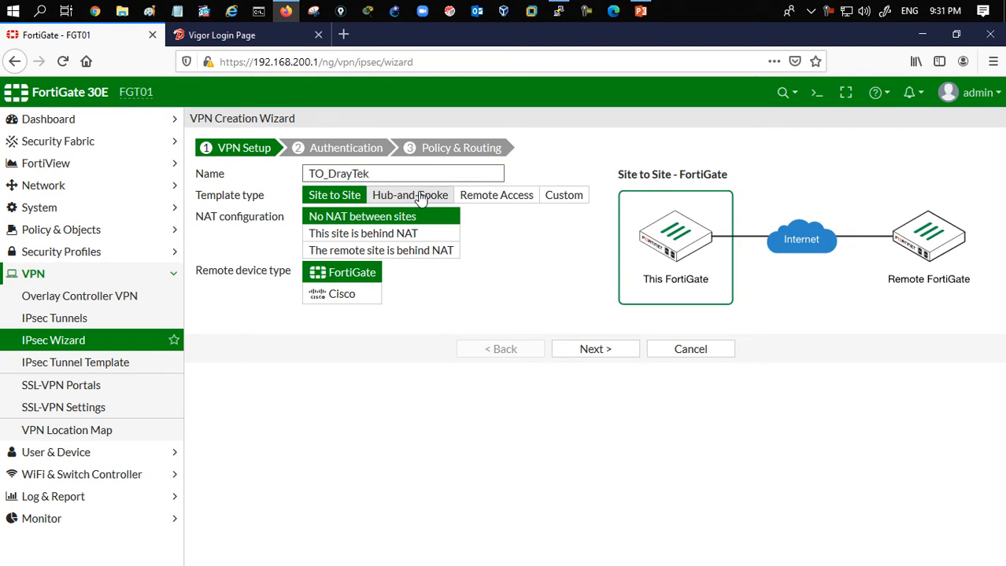
left_click(561, 197)
left_click(603, 254)
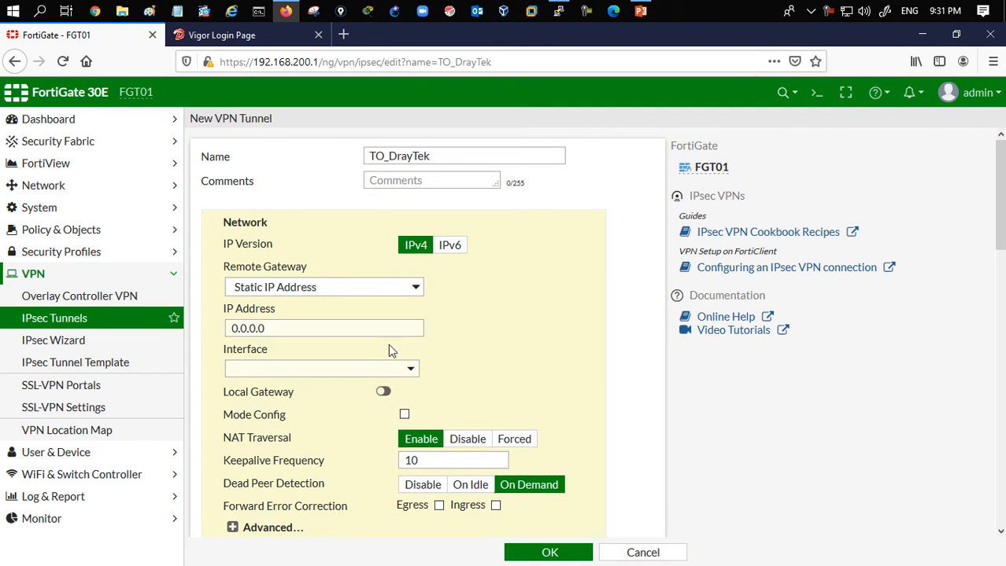
- Set the remote gateway IP address to 195.229.219.5 and the interface to wan
double_click(314, 328)
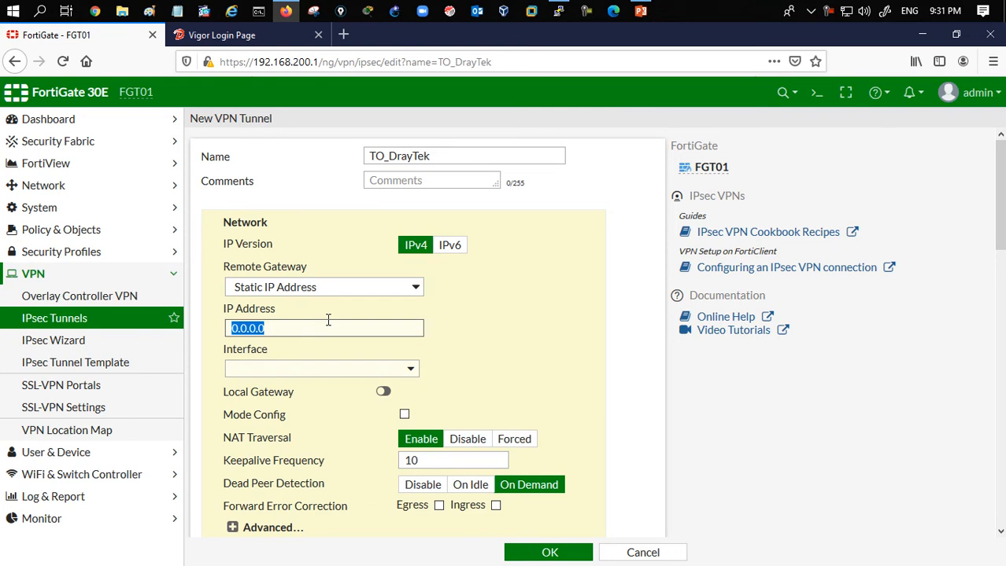
type("1952")
key("BackSpace")
type(".229.21")
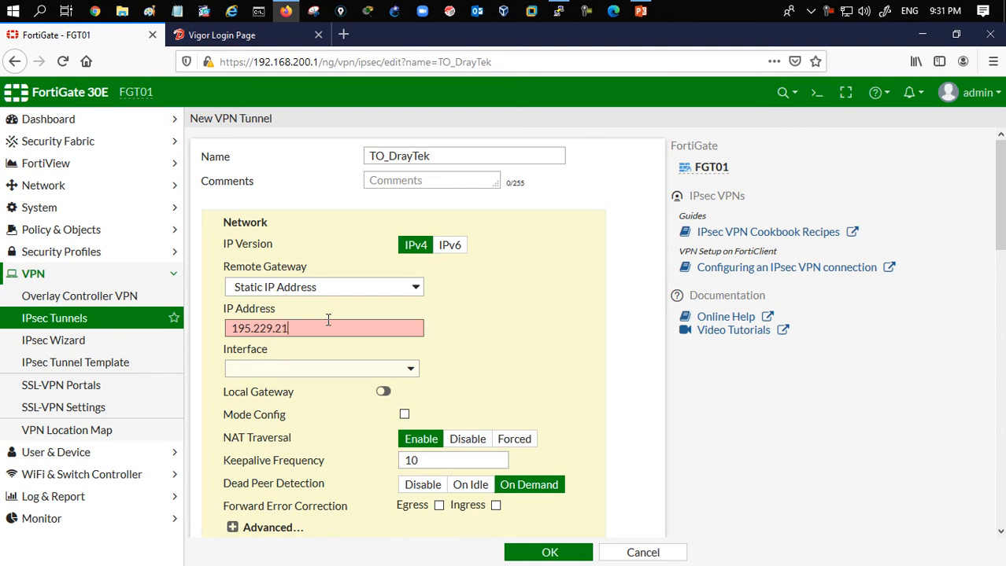
type("9.5")
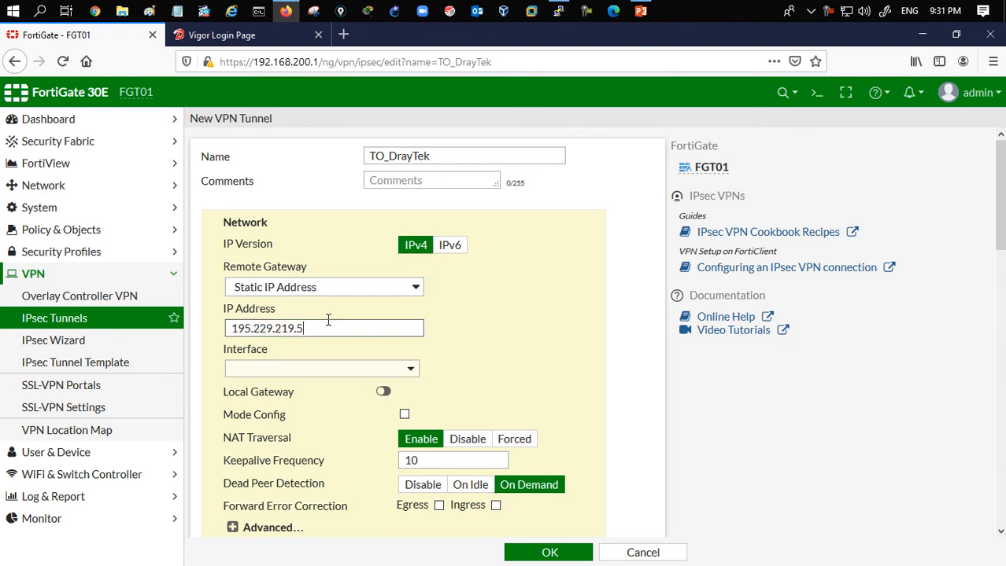
left_click(318, 380)
left_click(294, 429)
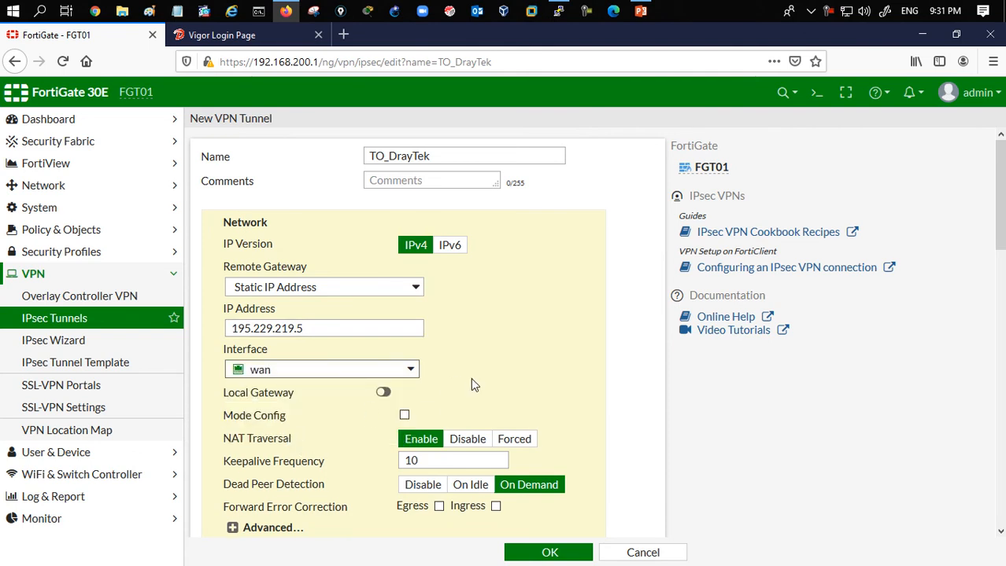
- Disable NAT Traversal for the tunnel
scroll(492, 382, "down", 2)
left_click_drag(229, 368, 299, 363)
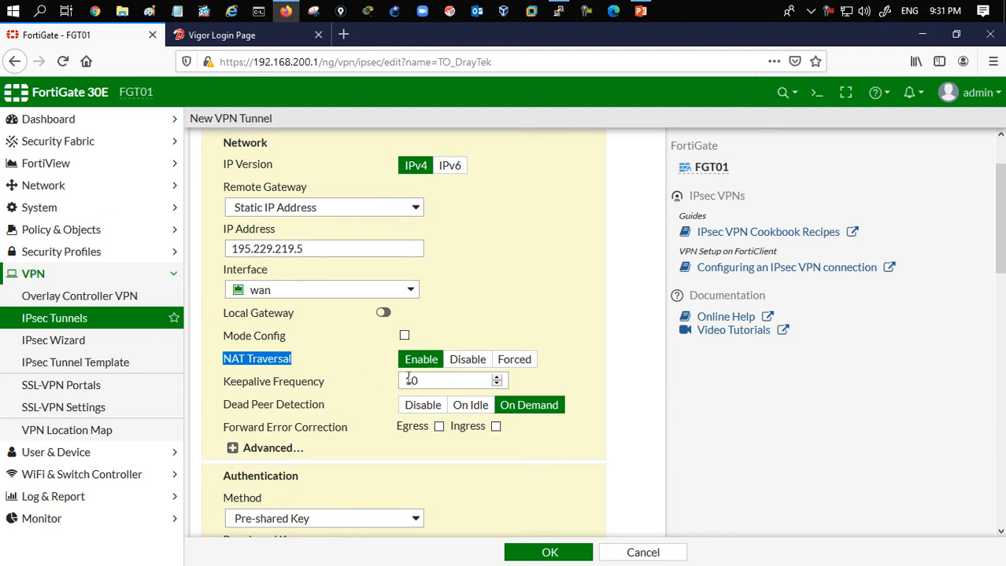
left_click(468, 362)
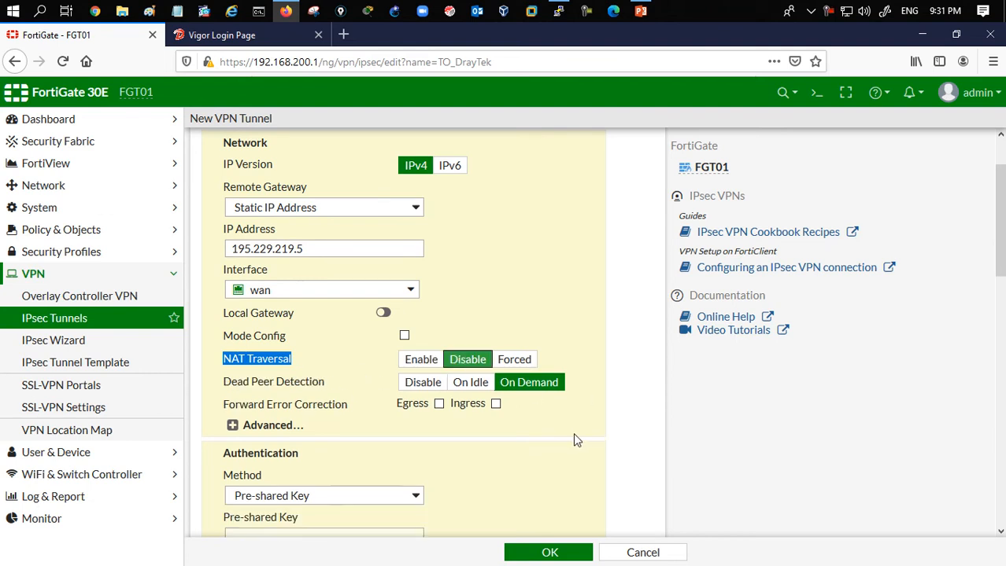
- Enter the pre-shared key for authentication and reveal it to check the entry
scroll(562, 434, "down", 2)
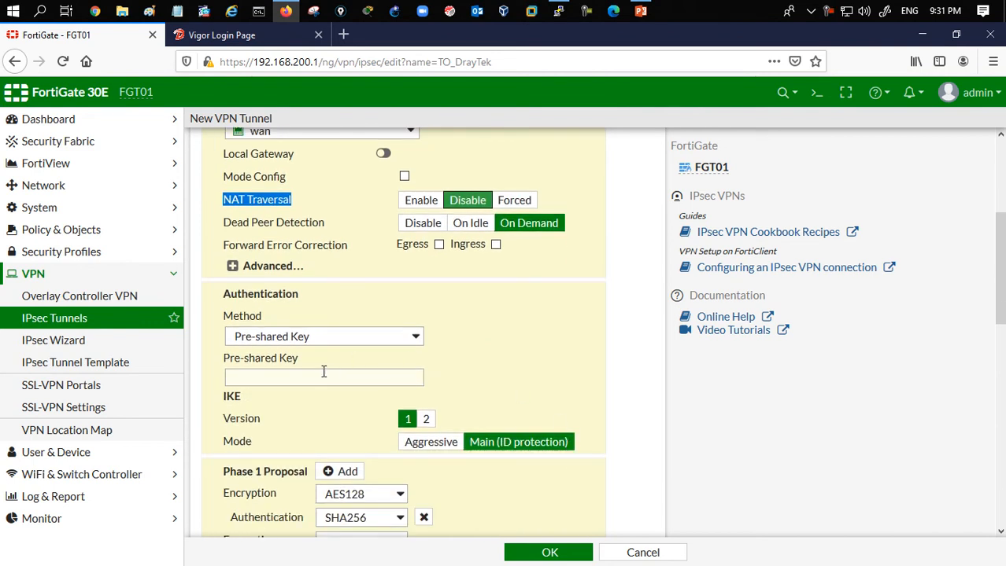
left_click(323, 372)
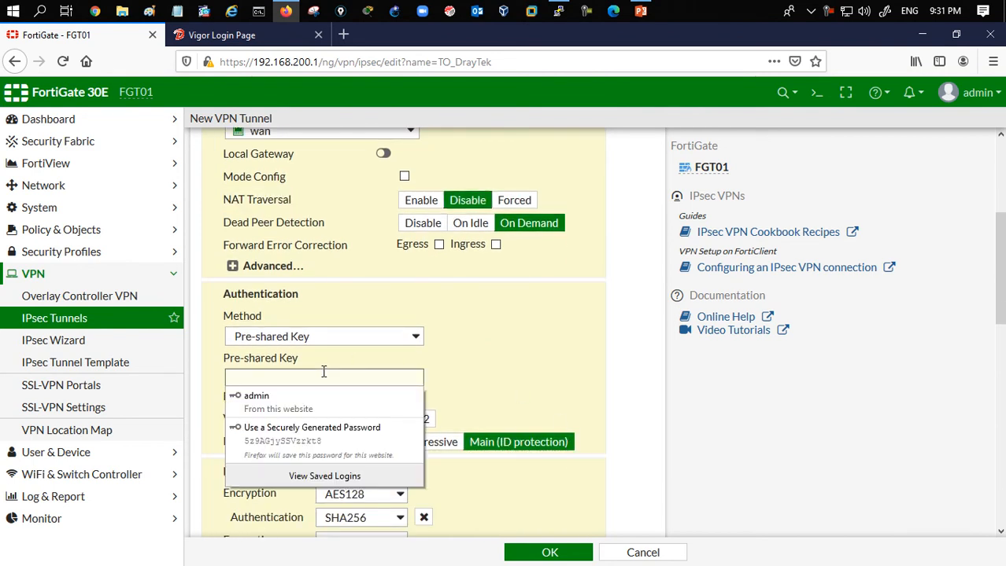
type("1234567890")
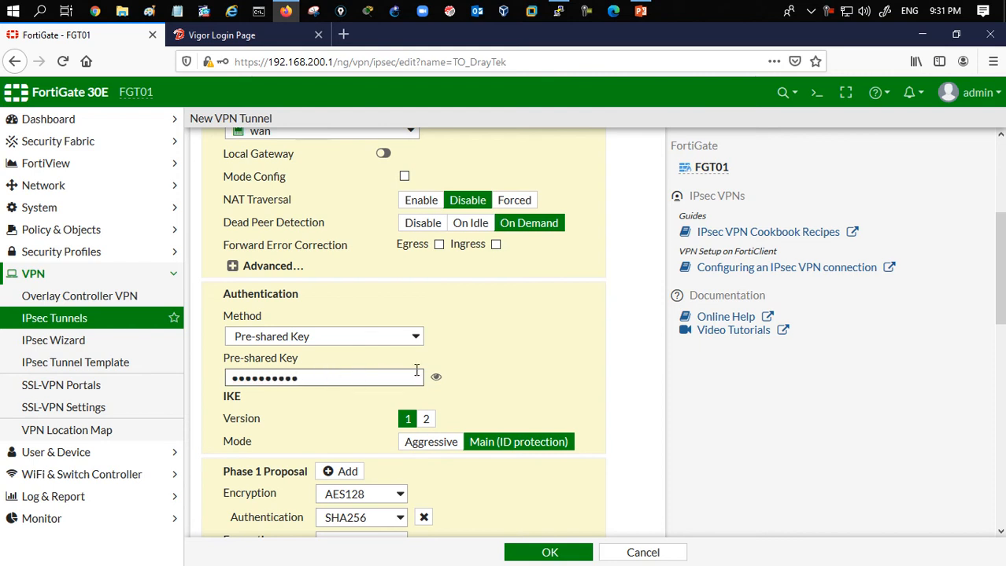
left_click(436, 376)
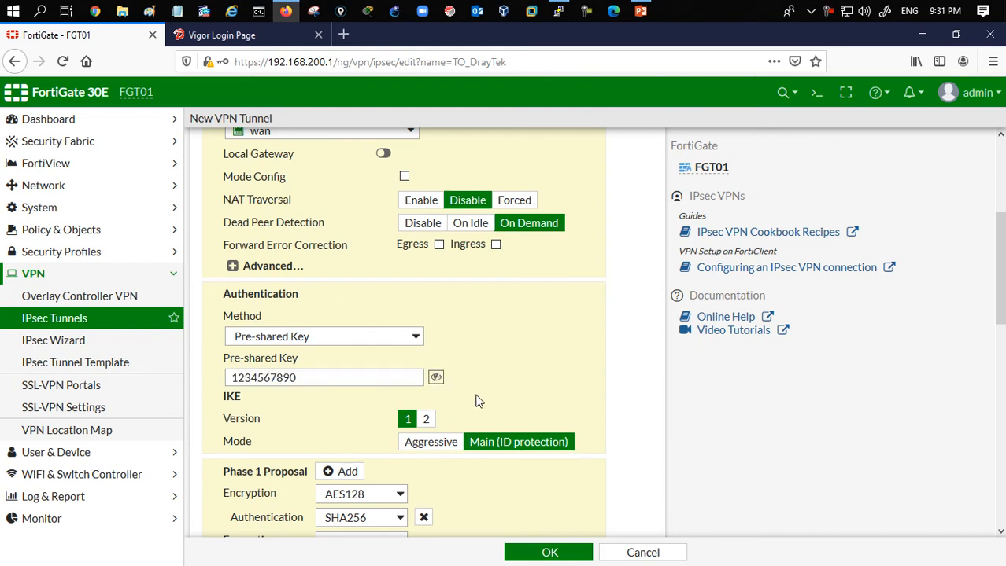
scroll(476, 403, "down", 2)
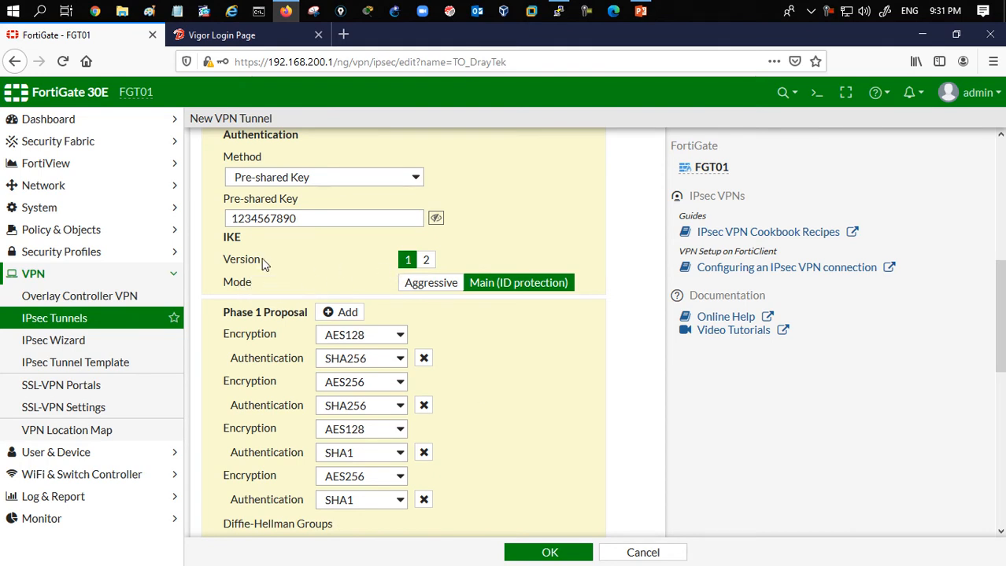
- Reduce Phase 1 to a single 3DES / MD5 proposal using only Diffie-Hellman group 5
left_click(423, 358)
left_click(423, 358)
left_click(423, 358)
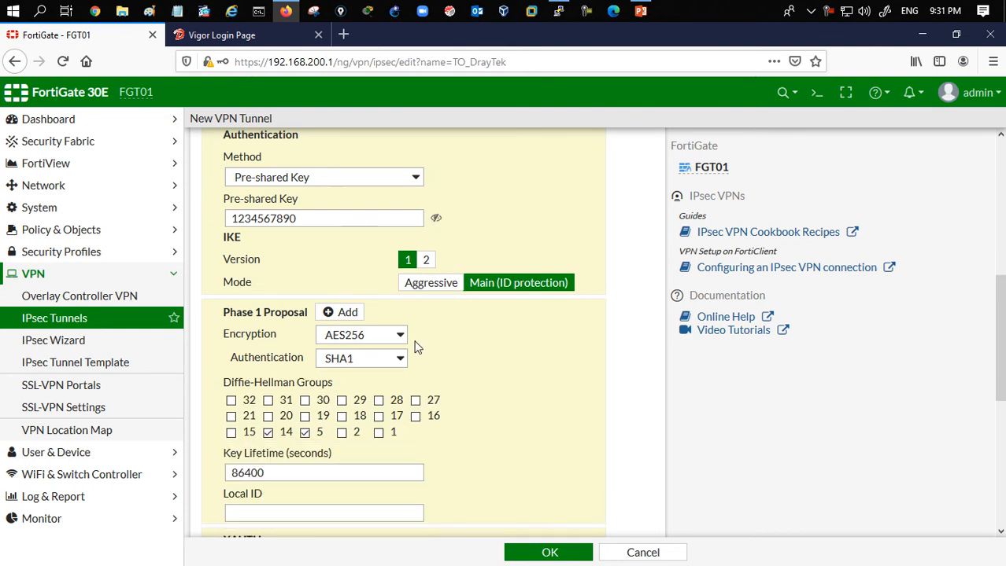
left_click(399, 335)
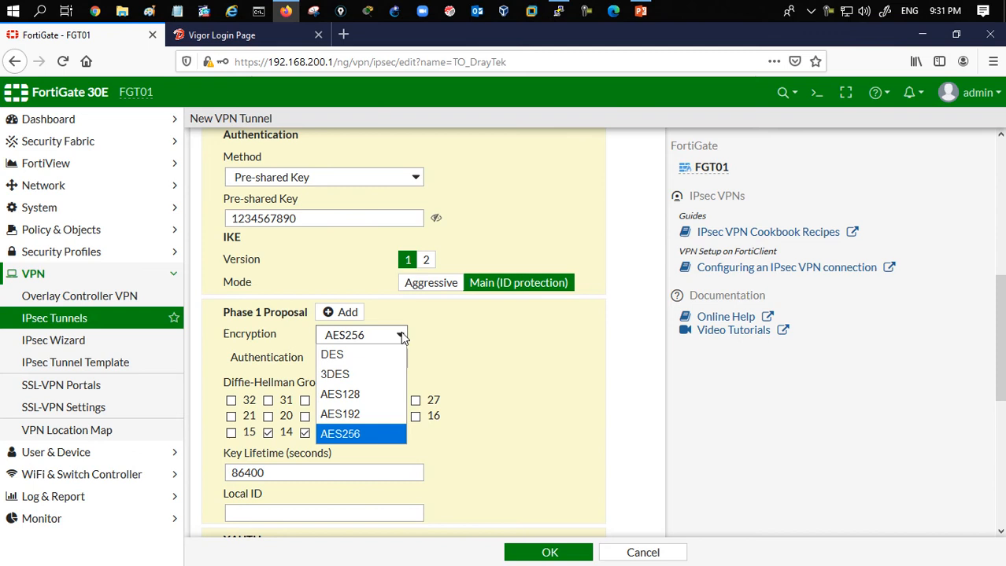
left_click(363, 373)
left_click(401, 358)
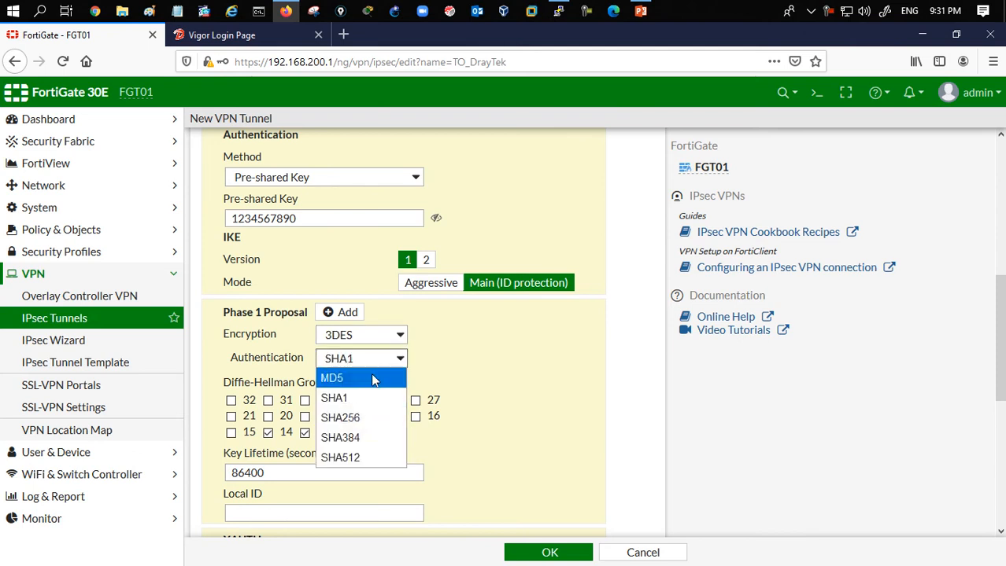
left_click(376, 379)
left_click(268, 432)
scroll(516, 458, "down", 3)
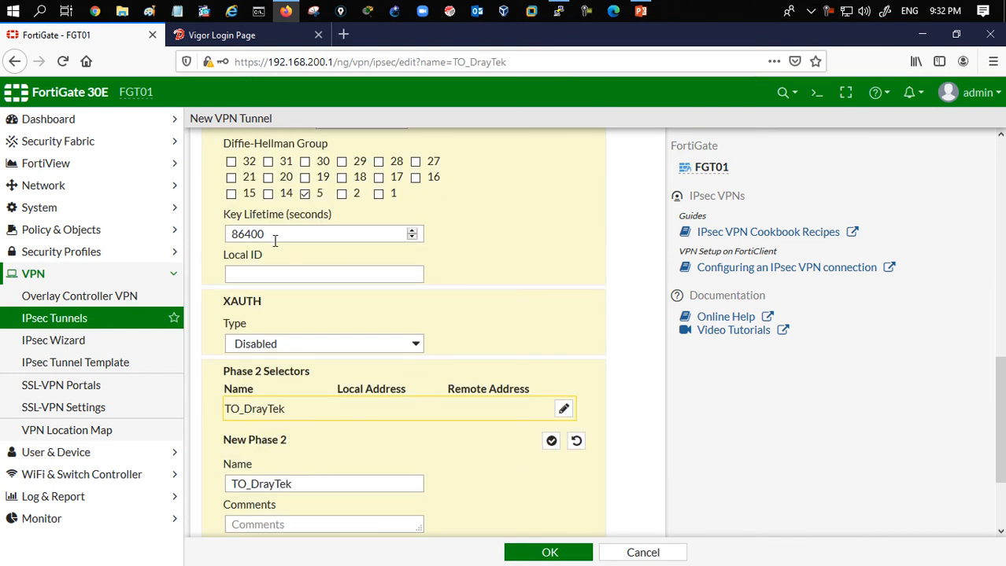
- Set the Phase 2 selector's local address to 192.168.200.0/24 and remote address to 192.168.100.0/24
scroll(512, 375, "down", 2)
left_click(340, 444)
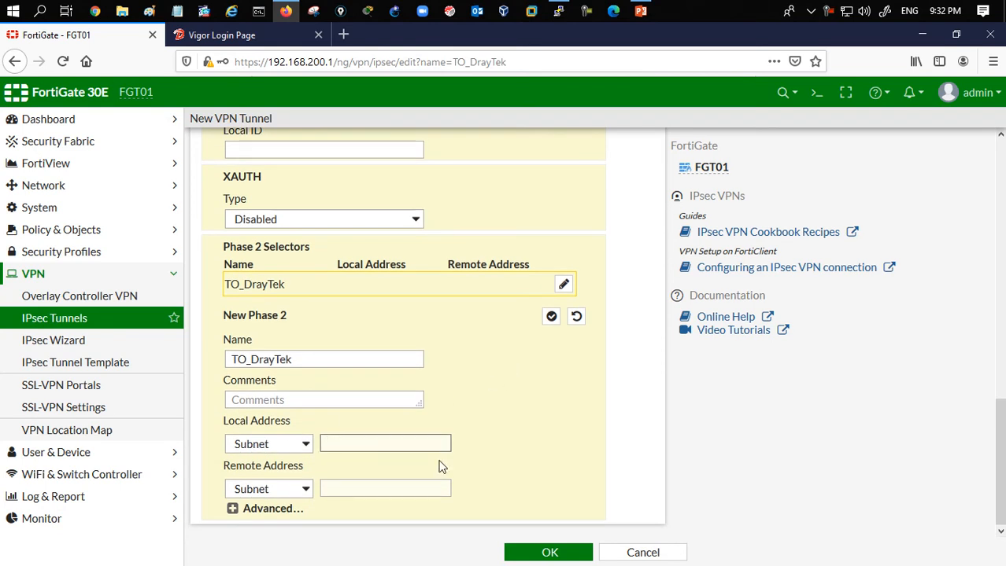
type("192.16")
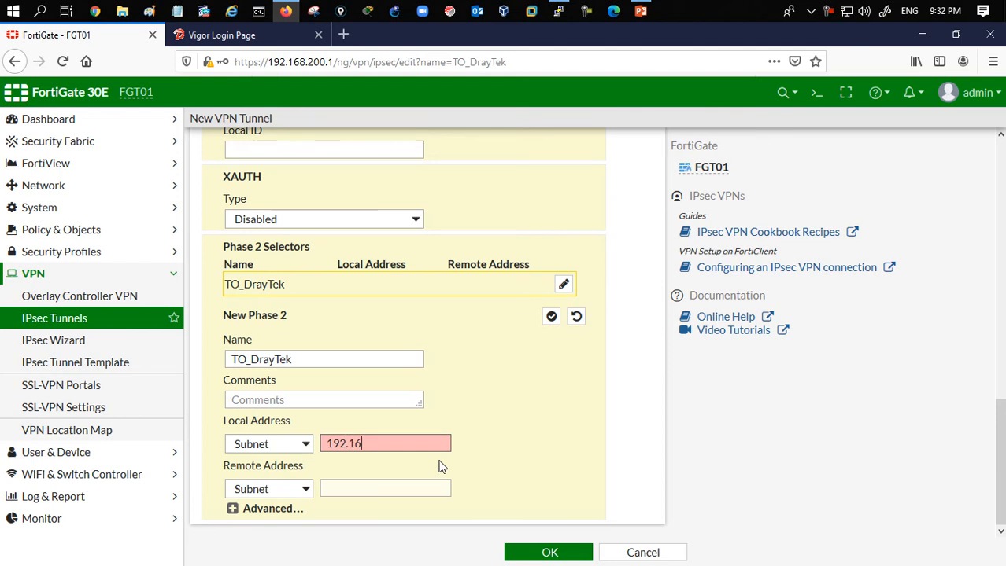
type("8.200.0/24")
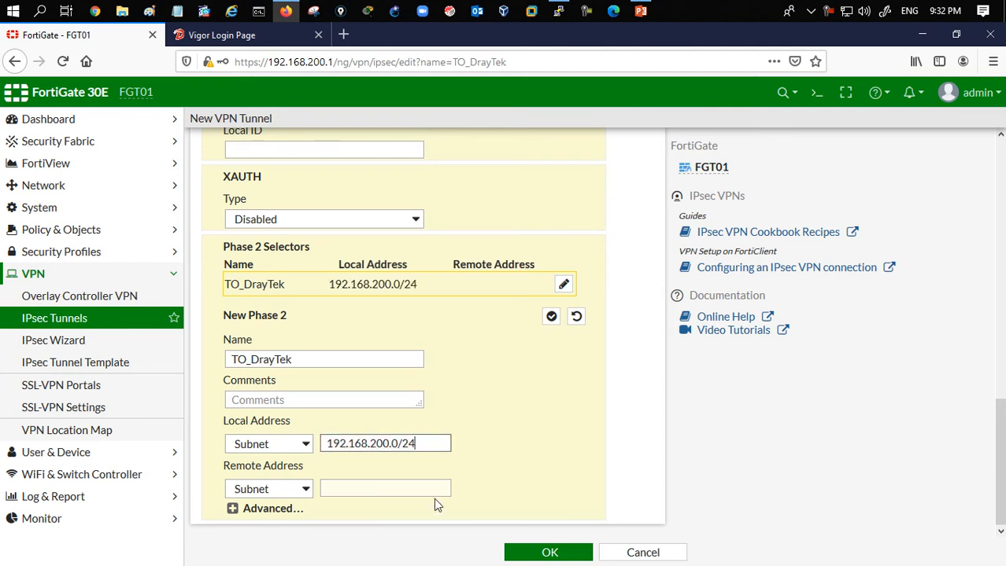
left_click(407, 486)
type("192.167")
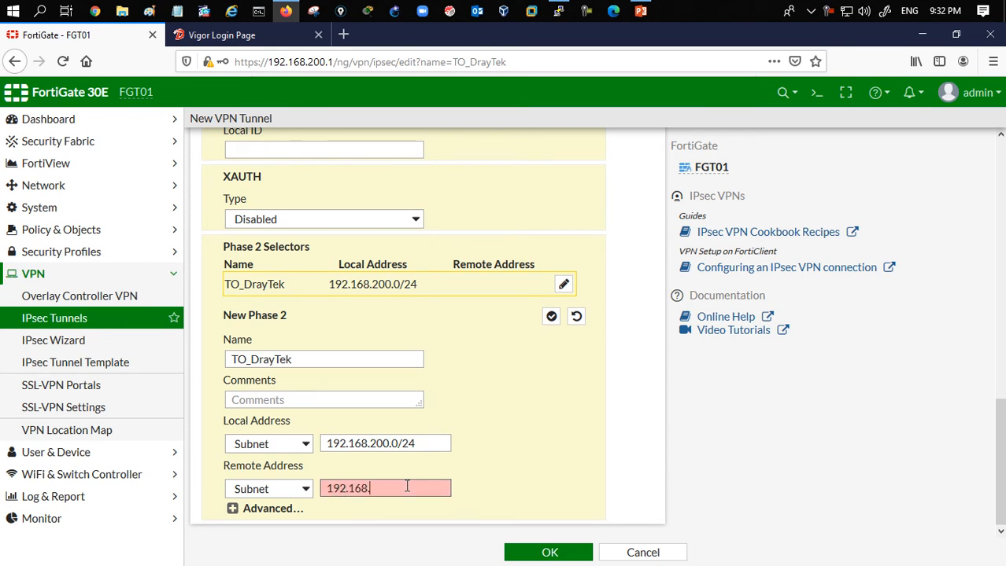
type(".0/24")
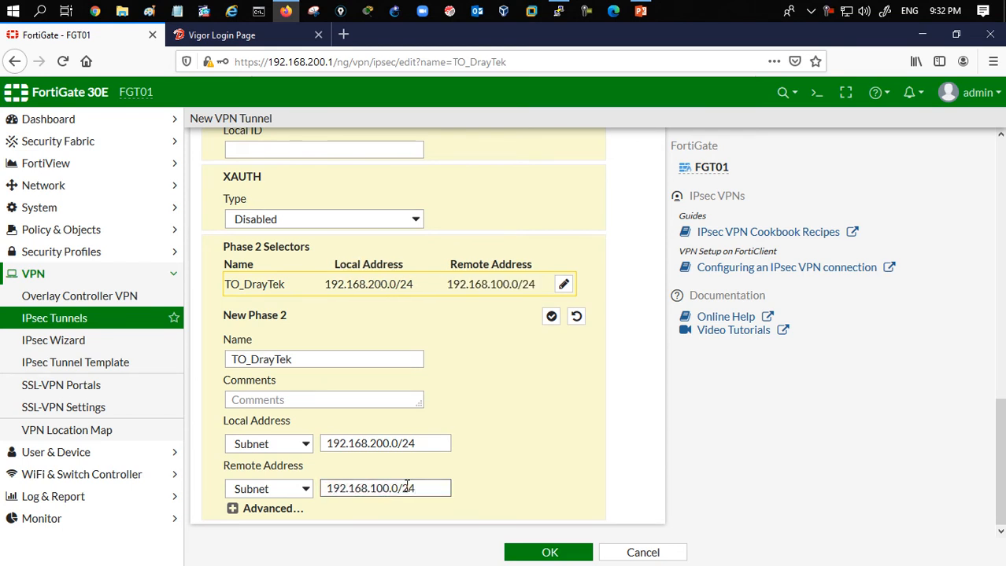
- Expand the Phase 2 advanced options and remove all but one Phase 2 proposal
left_click(232, 509)
scroll(505, 473, "down", 3)
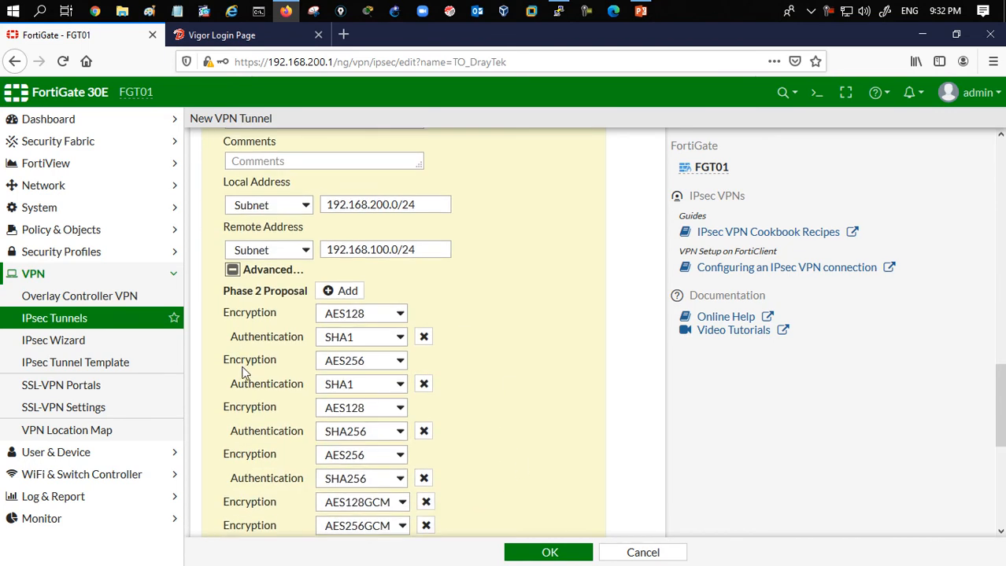
left_click(424, 337)
left_click(423, 337)
left_click(423, 336)
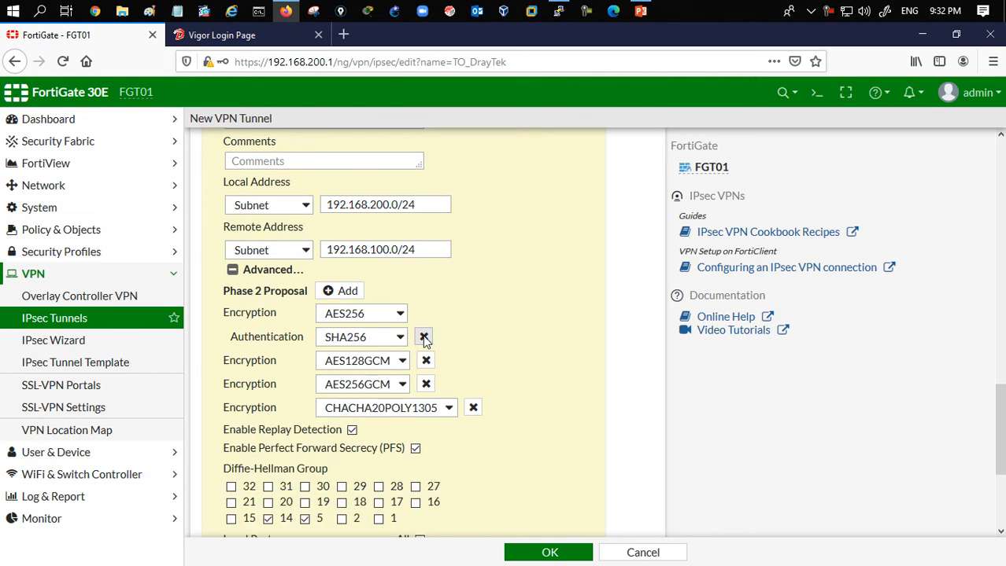
left_click(424, 337)
left_click(423, 314)
left_click(424, 315)
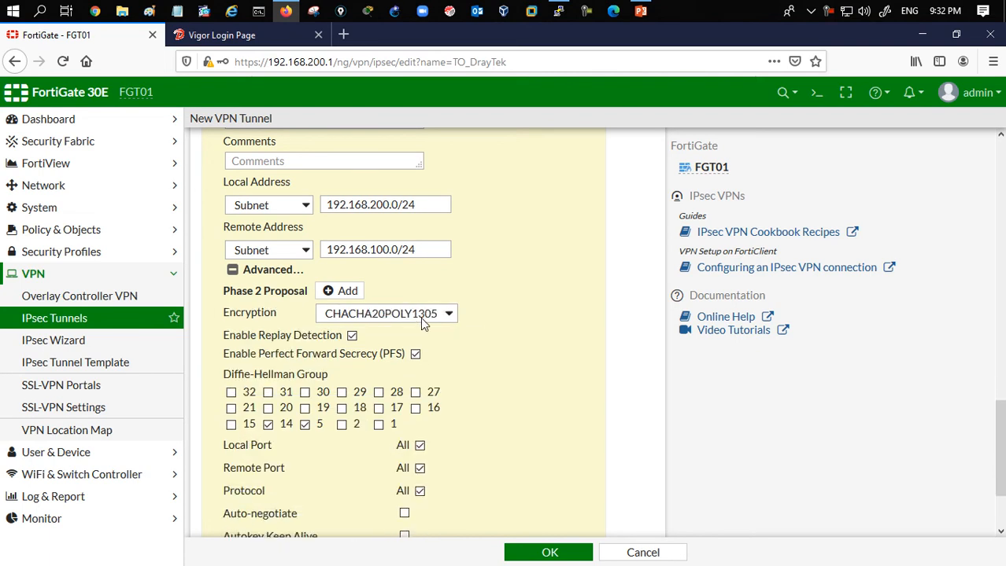
- Set the Phase 2 proposal to 3DES / MD5 with only Diffie-Hellman group 5, save the tunnel, and decline saving the browser login
left_click(420, 316)
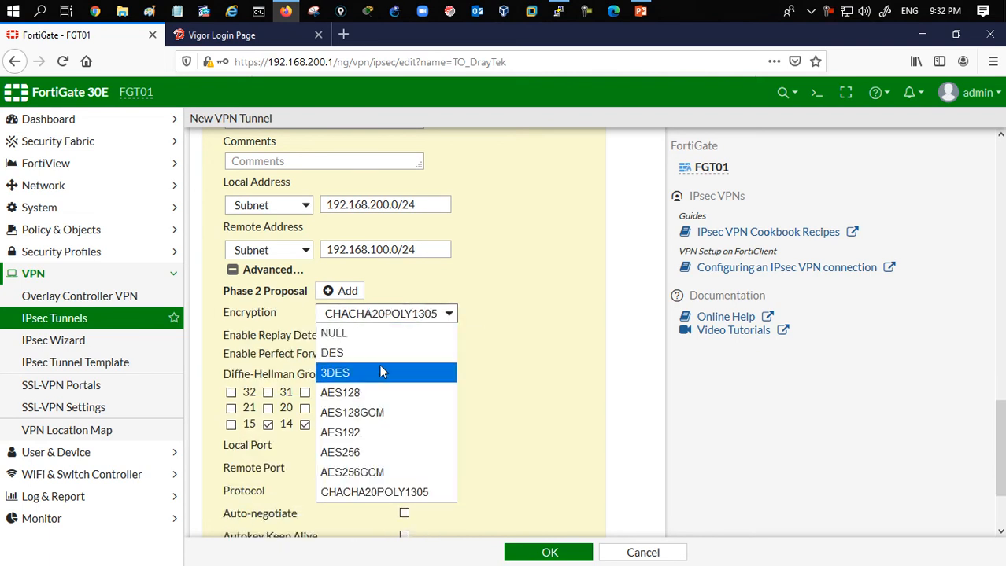
left_click(379, 367)
left_click(398, 336)
left_click(364, 392)
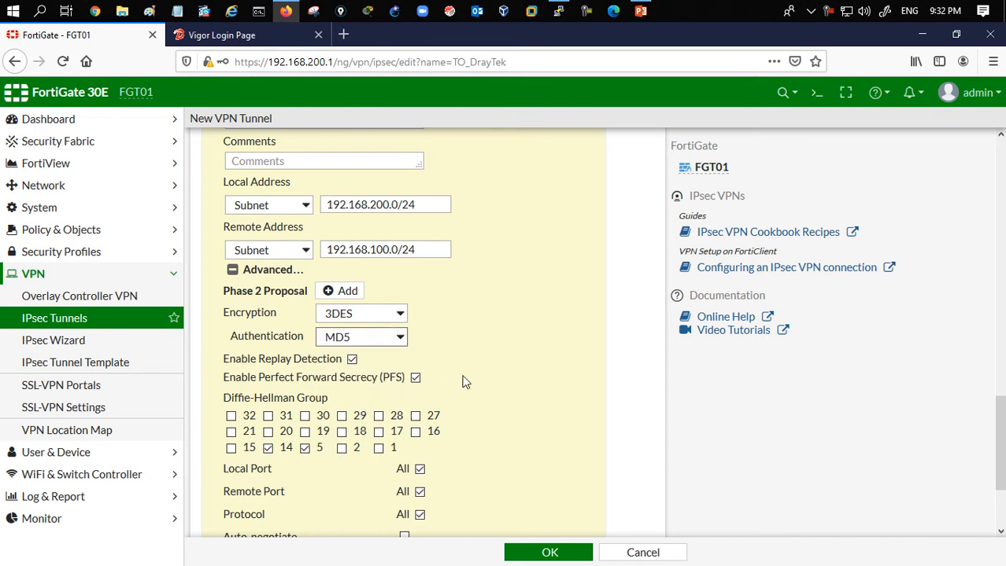
left_click(268, 448)
scroll(498, 441, "down", 3)
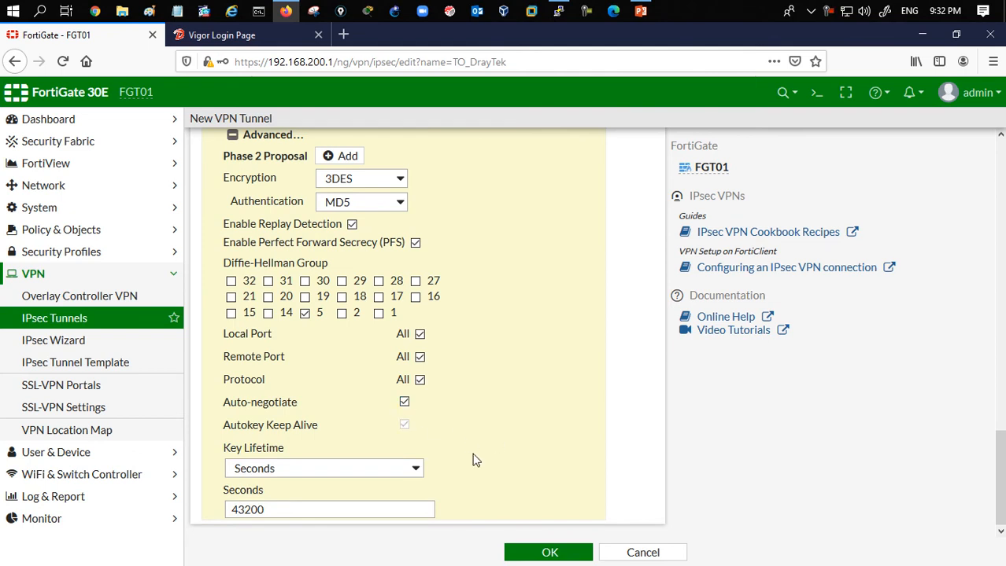
left_click(549, 553)
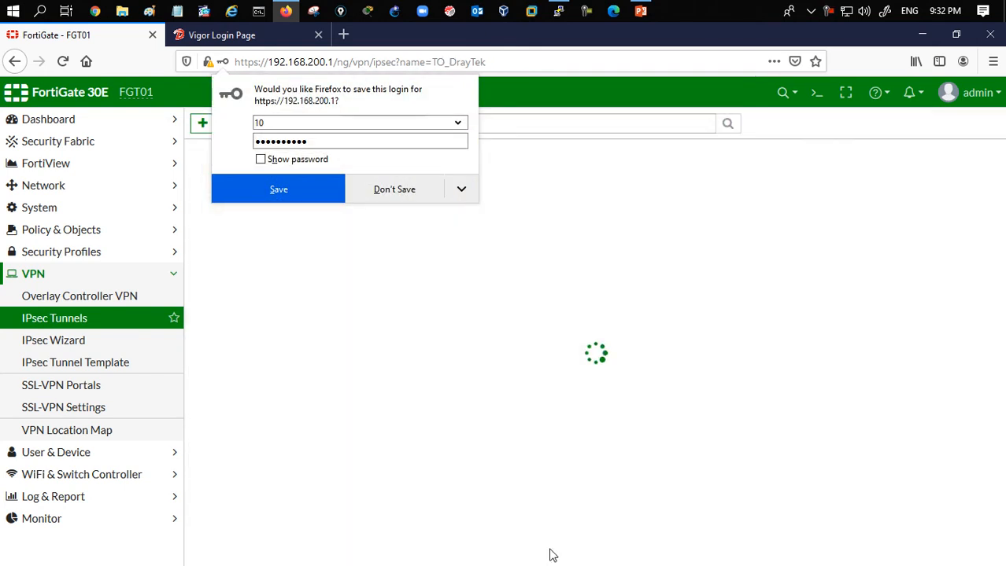
left_click(397, 192)
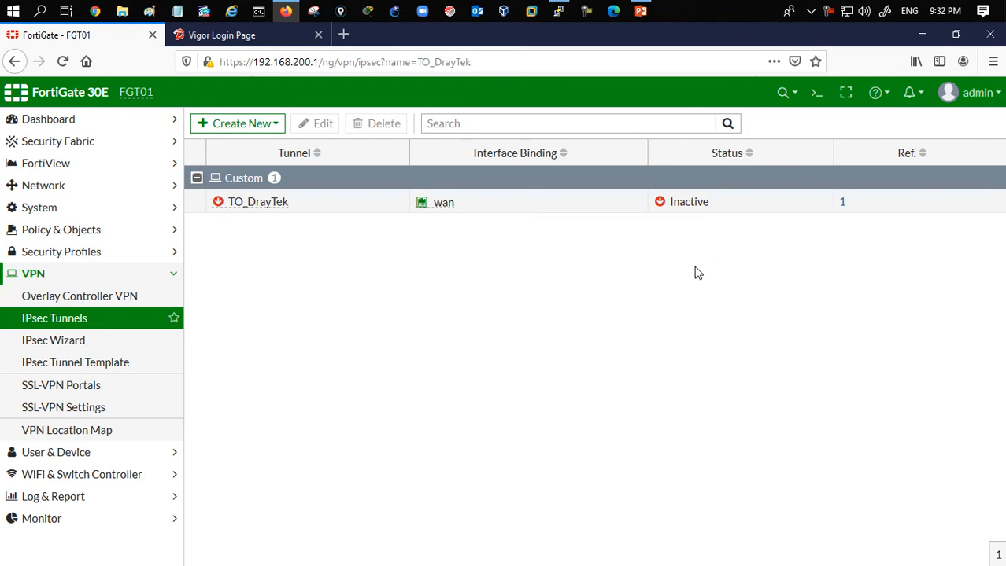
- Create a static route to 192.168.100.0/24 through the TO_DrayTek interface
left_click(89, 192)
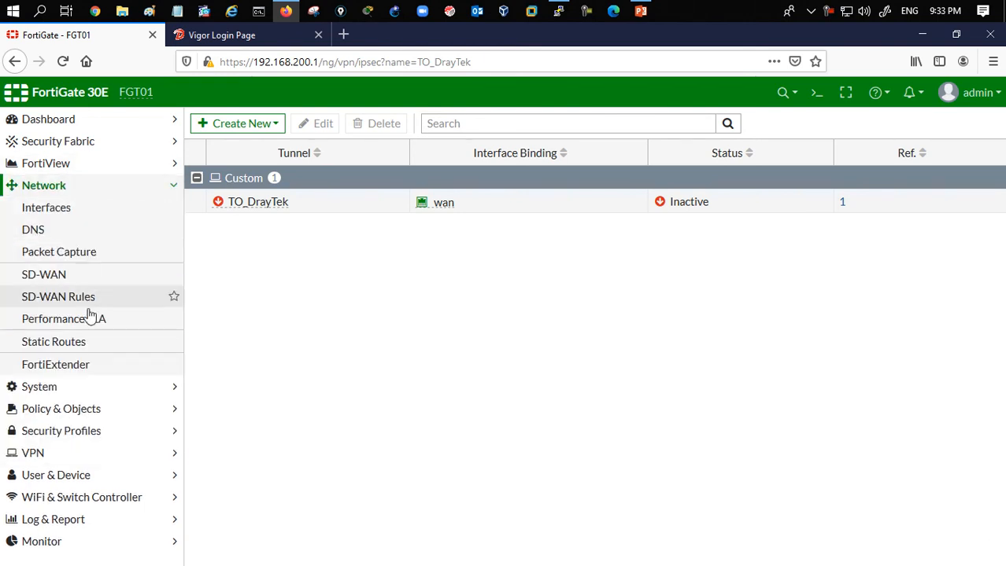
left_click(89, 343)
left_click(236, 127)
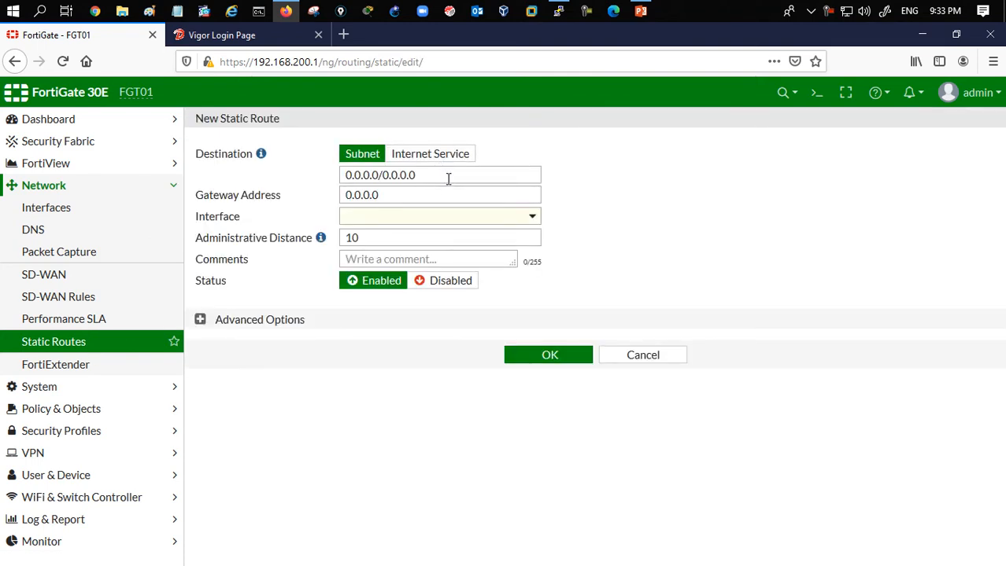
double_click(448, 176)
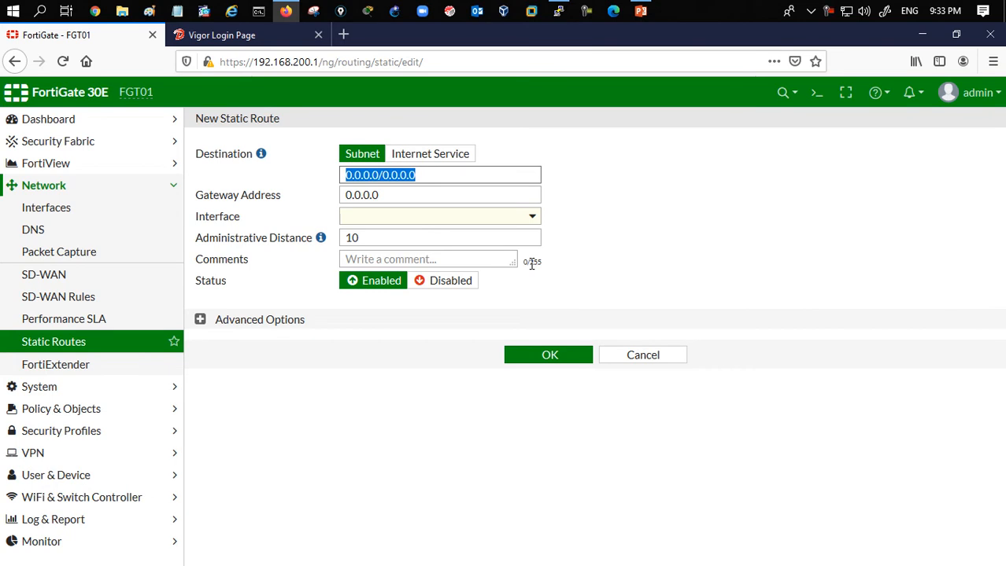
type("192.168.100.0")
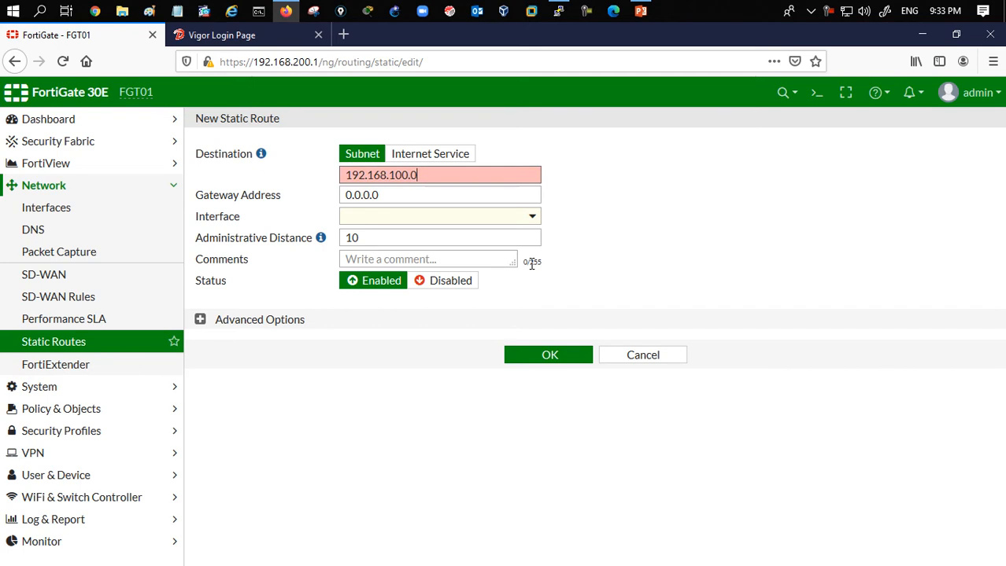
type("/24")
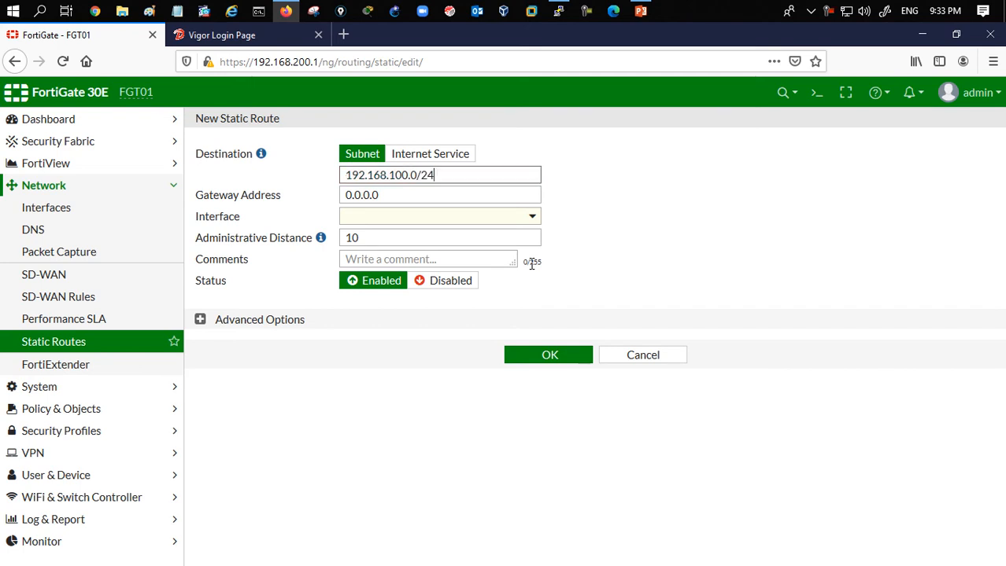
left_click(505, 218)
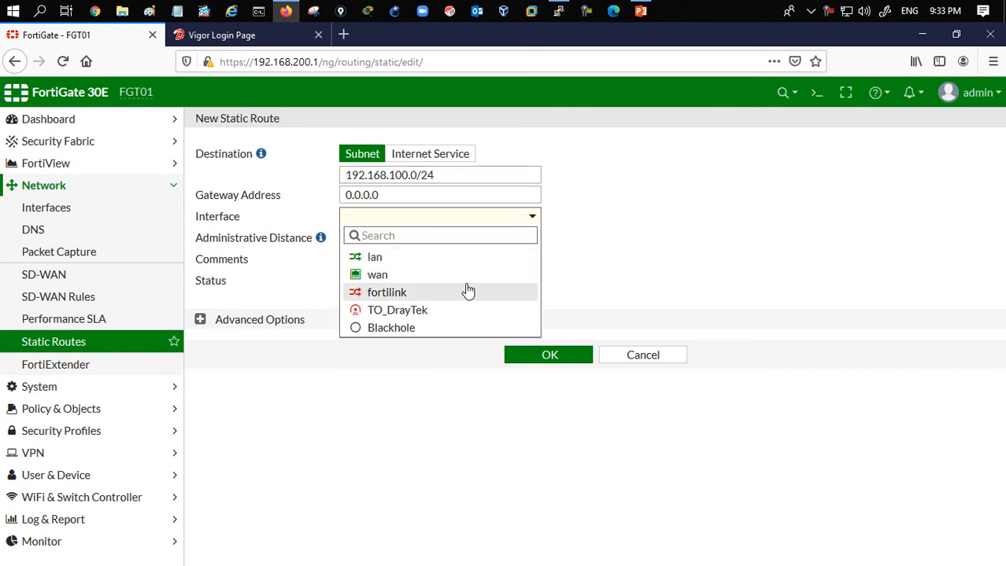
left_click(462, 311)
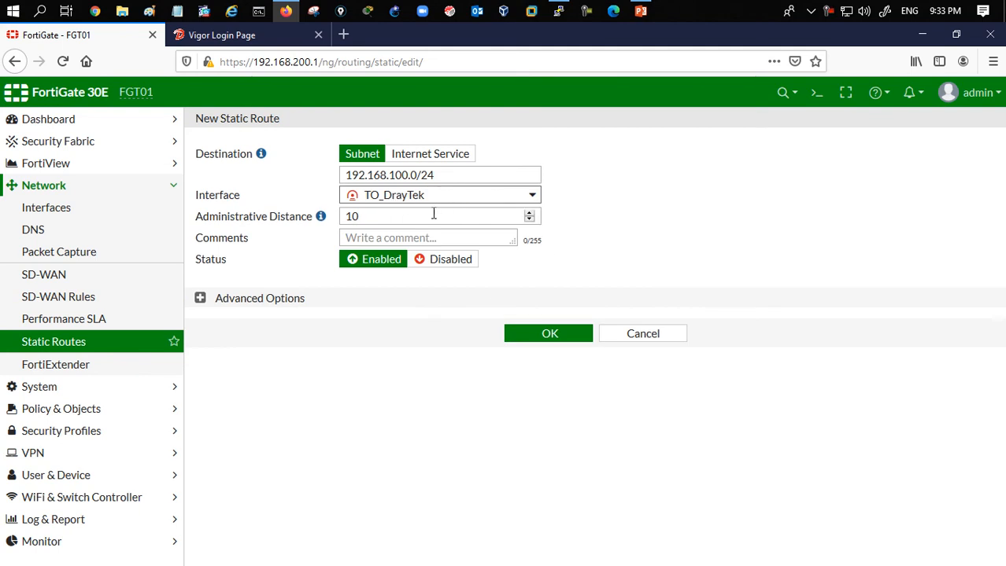
left_click(539, 336)
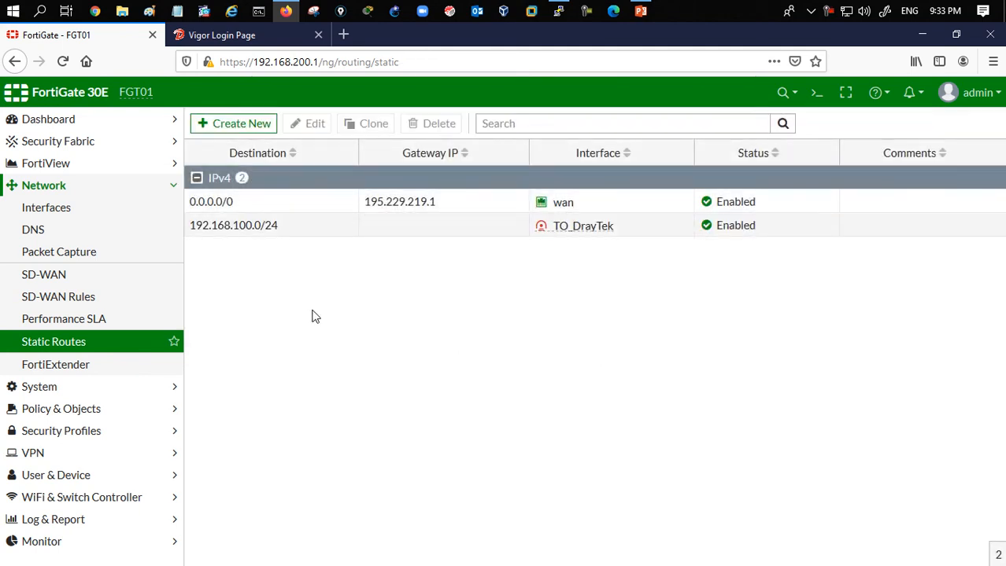
- Start a new IPv4 policy named DrayTek_TO_LAN from the TO_DrayTek interface to the lan interface
left_click(130, 415)
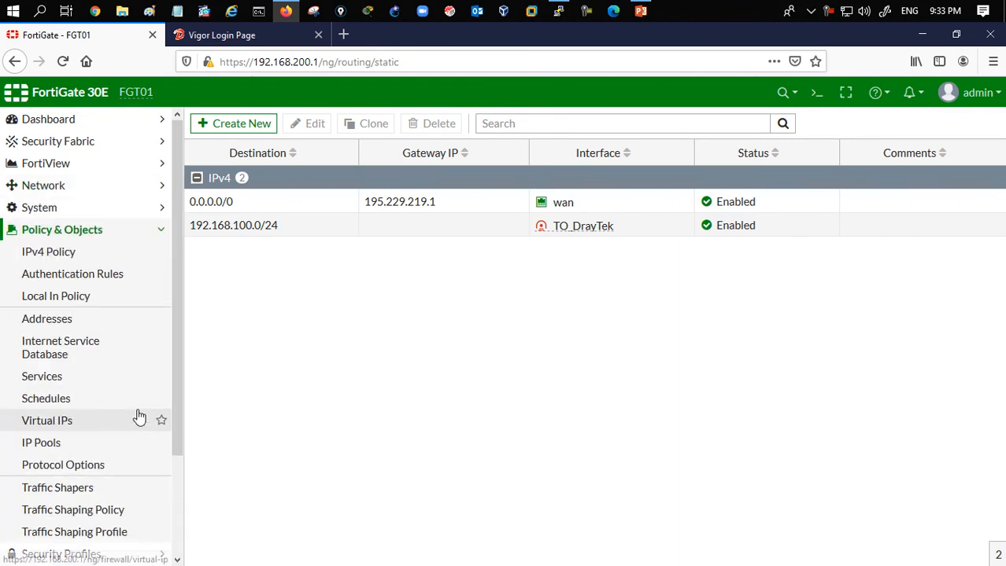
left_click(106, 263)
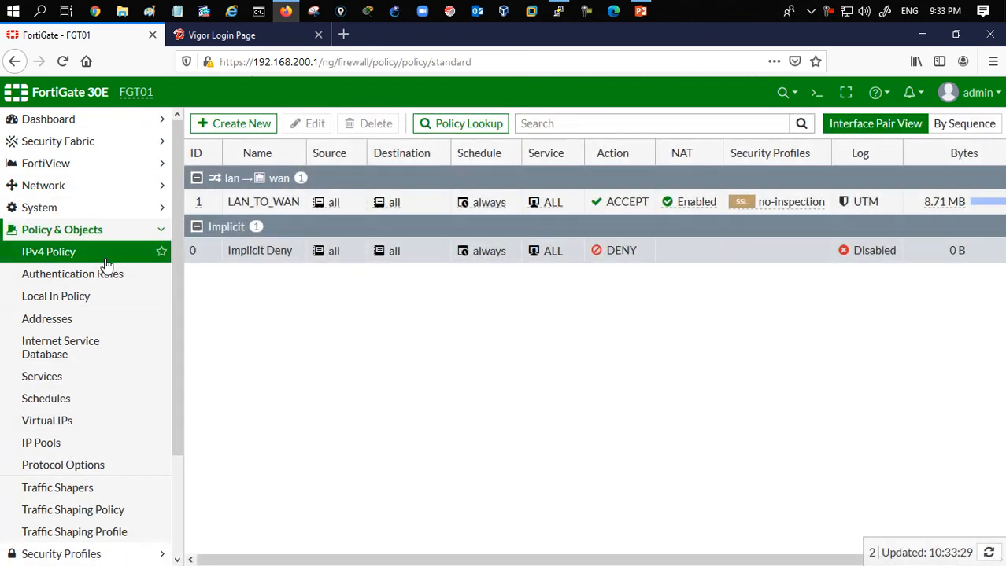
left_click(221, 126)
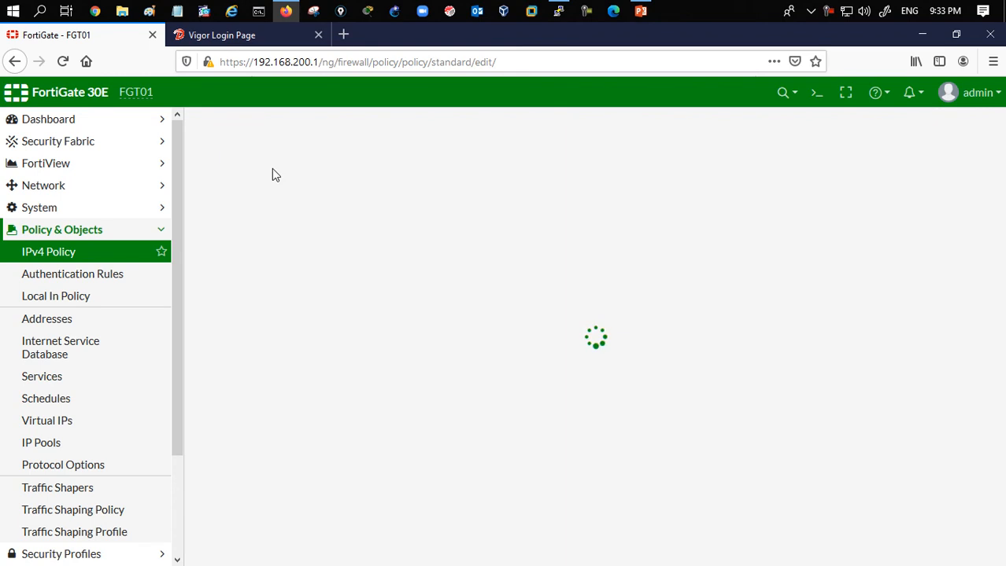
left_click(439, 167)
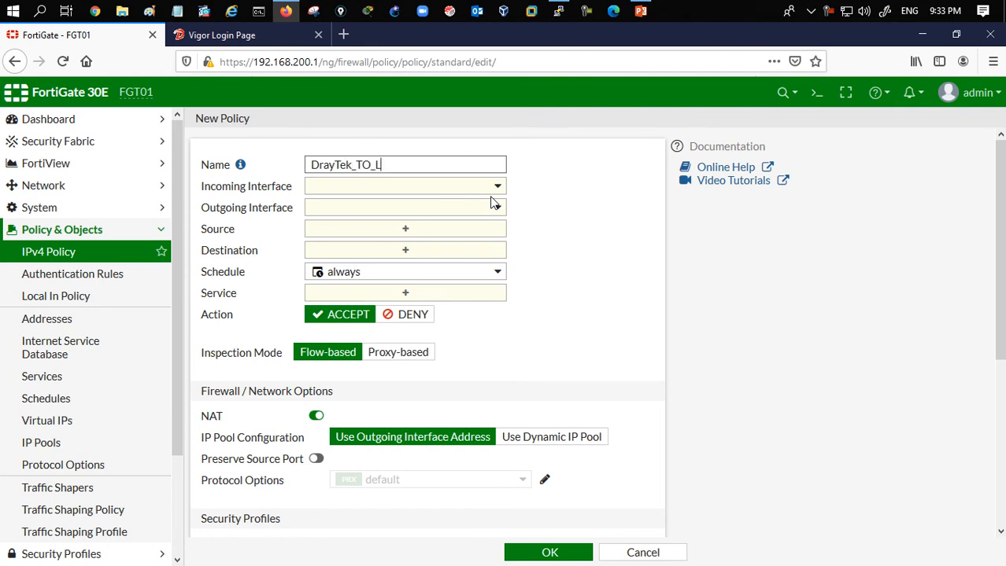
left_click(451, 189)
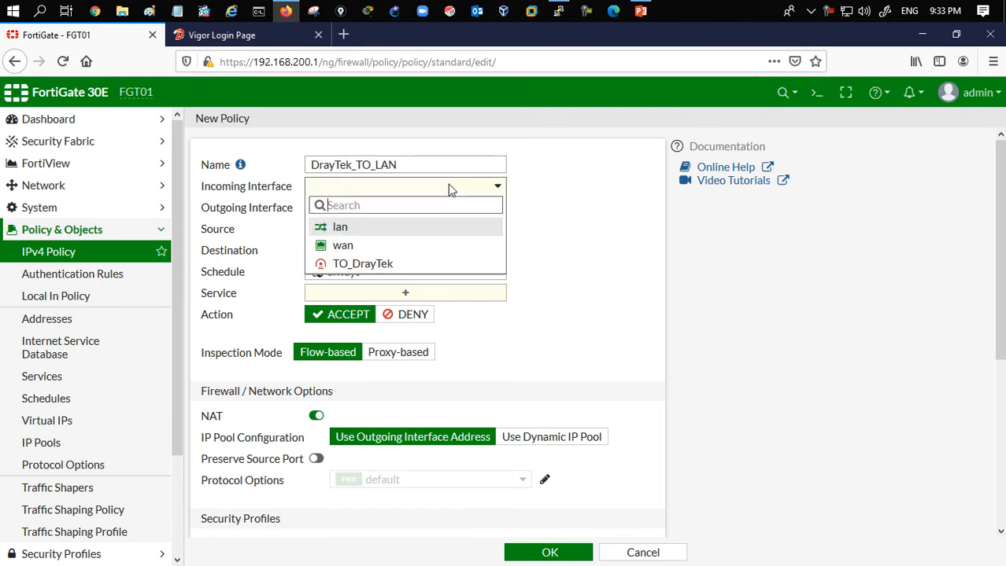
left_click(398, 271)
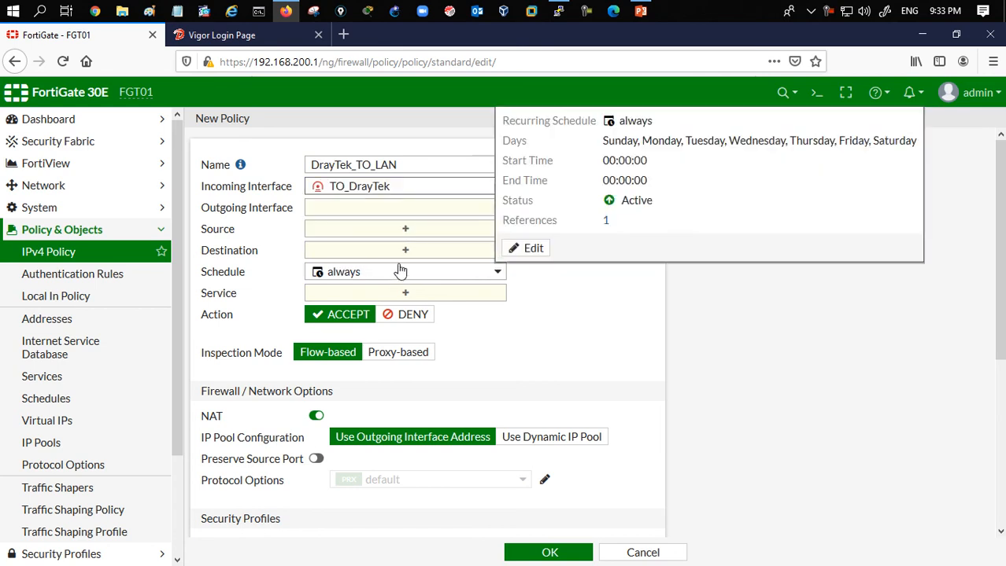
left_click(397, 211)
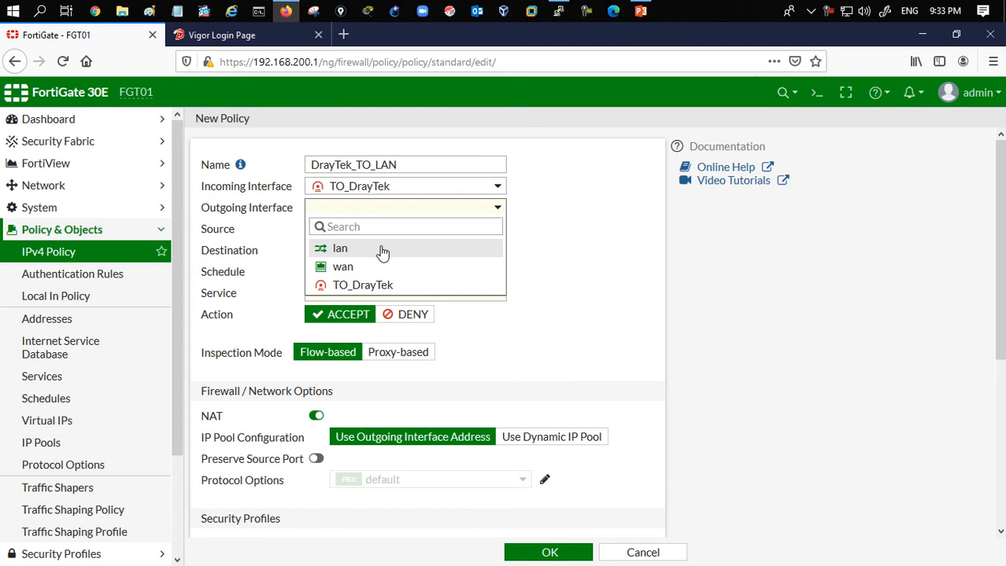
left_click(383, 250)
- Set the policy's source and destination to all and its service to ALL
left_click(391, 231)
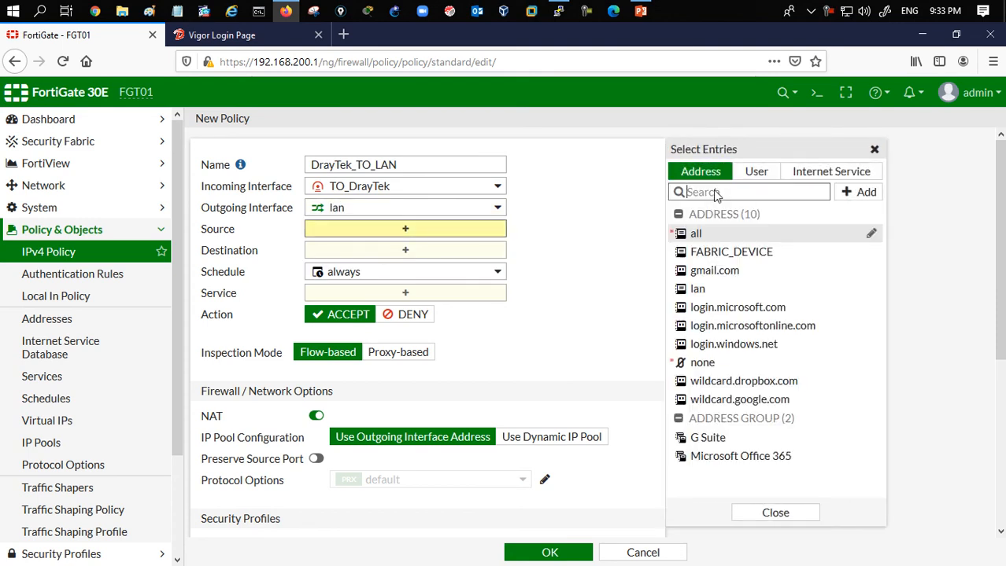
left_click(754, 236)
left_click(480, 268)
left_click(691, 236)
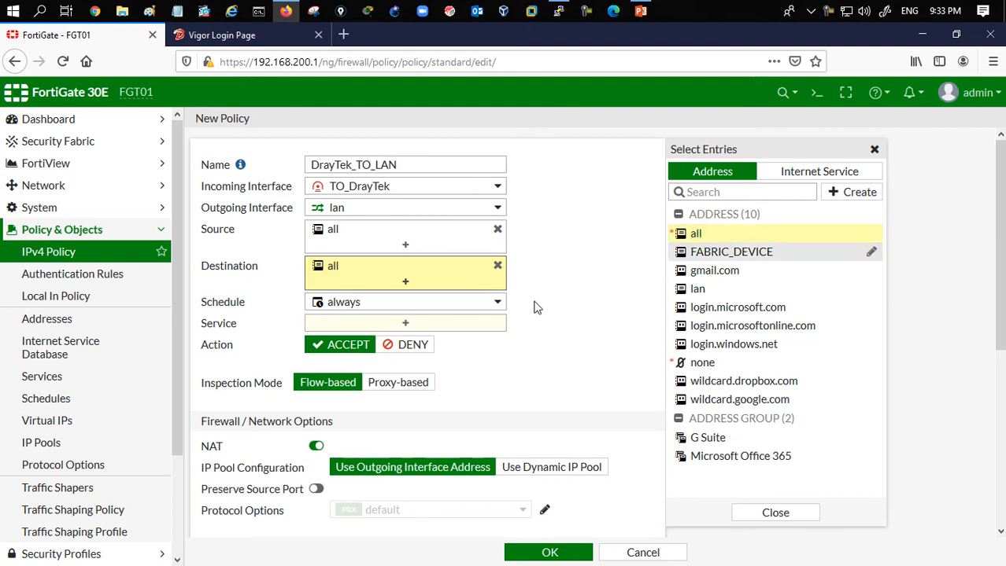
left_click(471, 325)
left_click(697, 230)
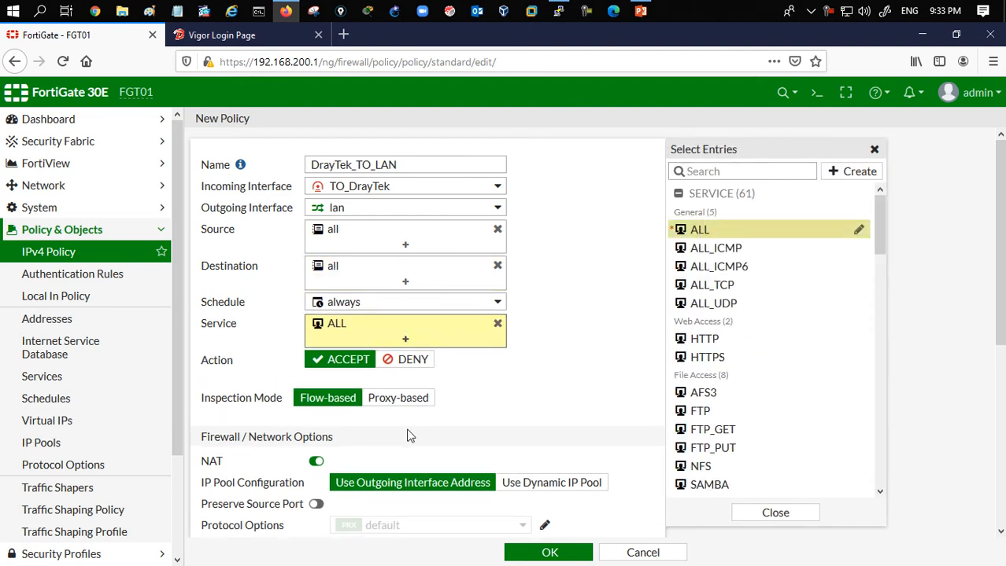
- Disable NAT on the DrayTek_TO_LAN policy and save it
left_click(316, 461)
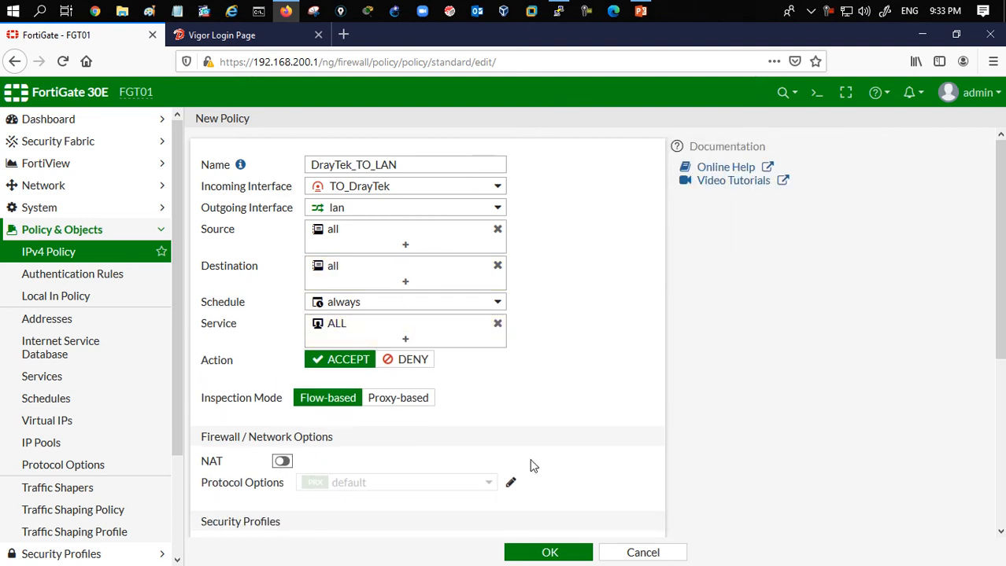
left_click(555, 557)
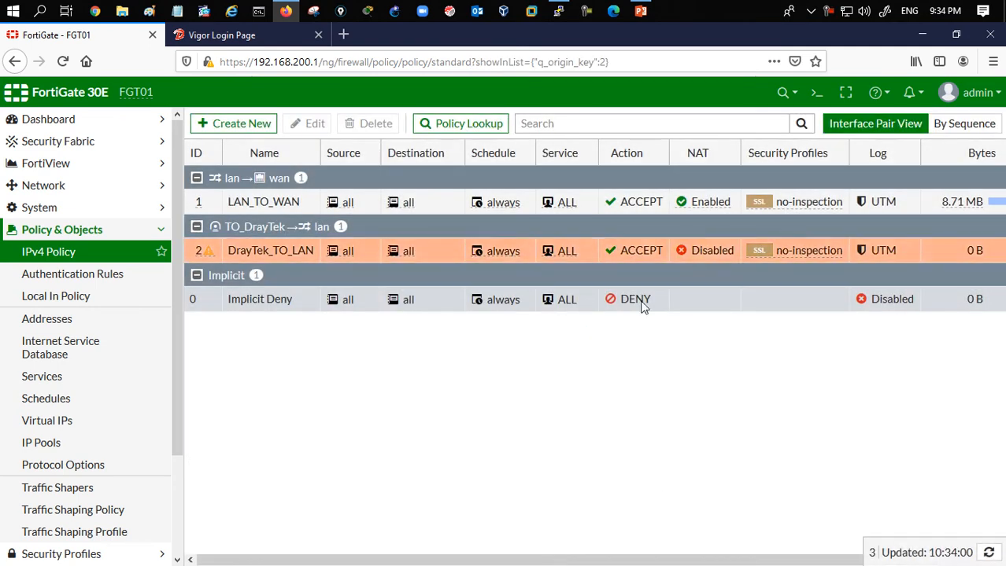
- Clone the DrayTek_TO_LAN policy as a reverse policy
right_click(218, 248)
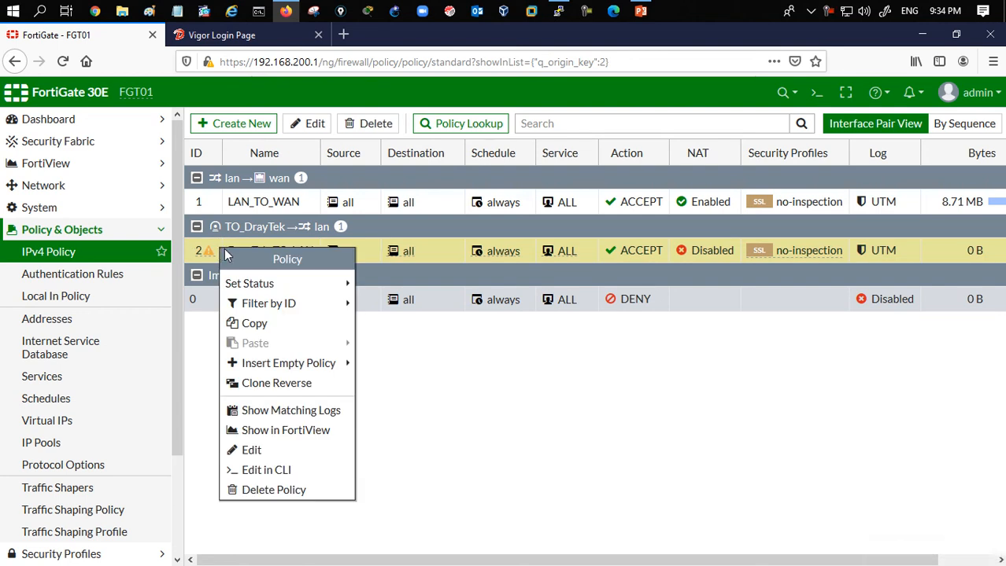
left_click(288, 385)
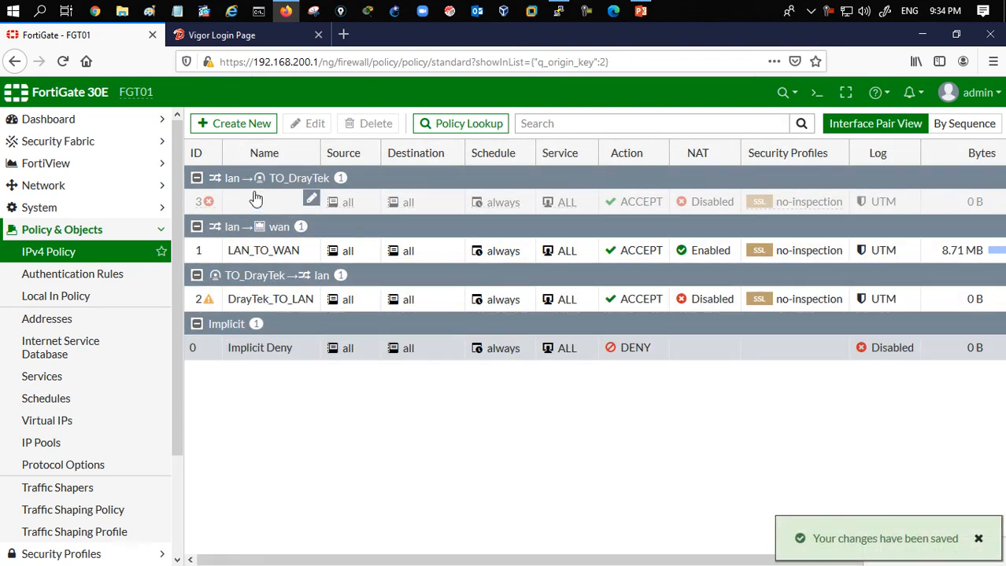
- Name the reversed policy LAN_TO_DrayTek, clear its comments, enable it and save
double_click(255, 205)
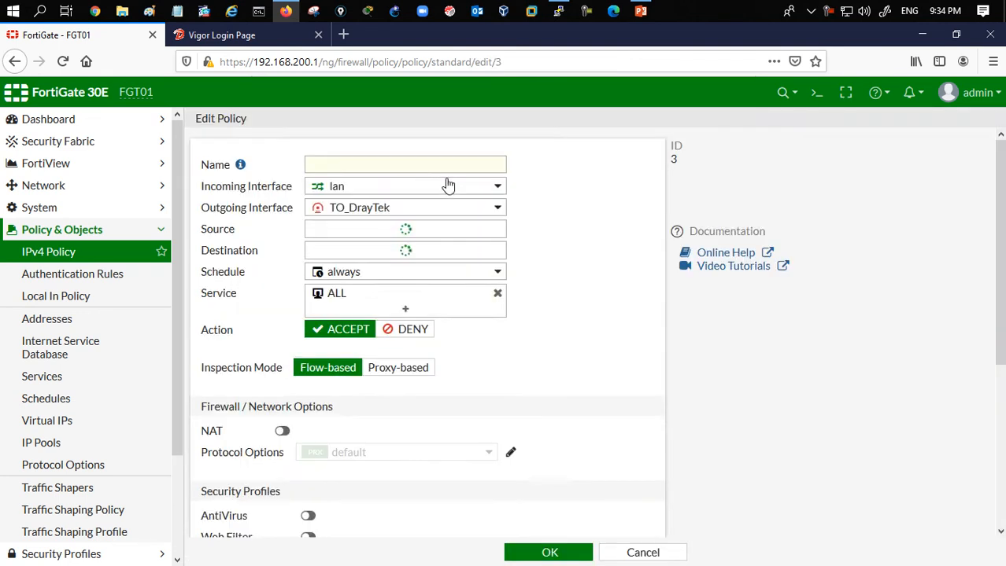
left_click(447, 165)
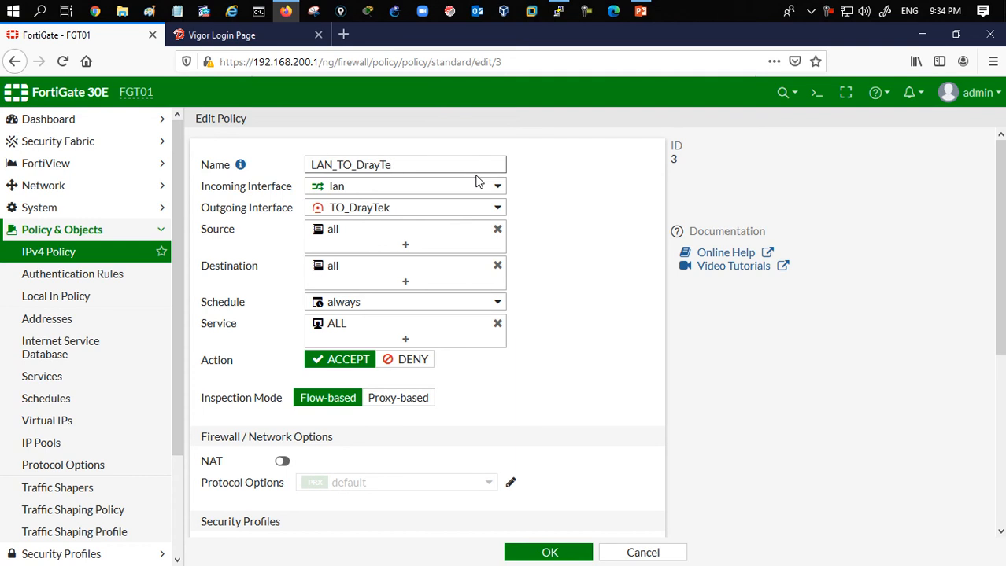
scroll(549, 373, "down", 4)
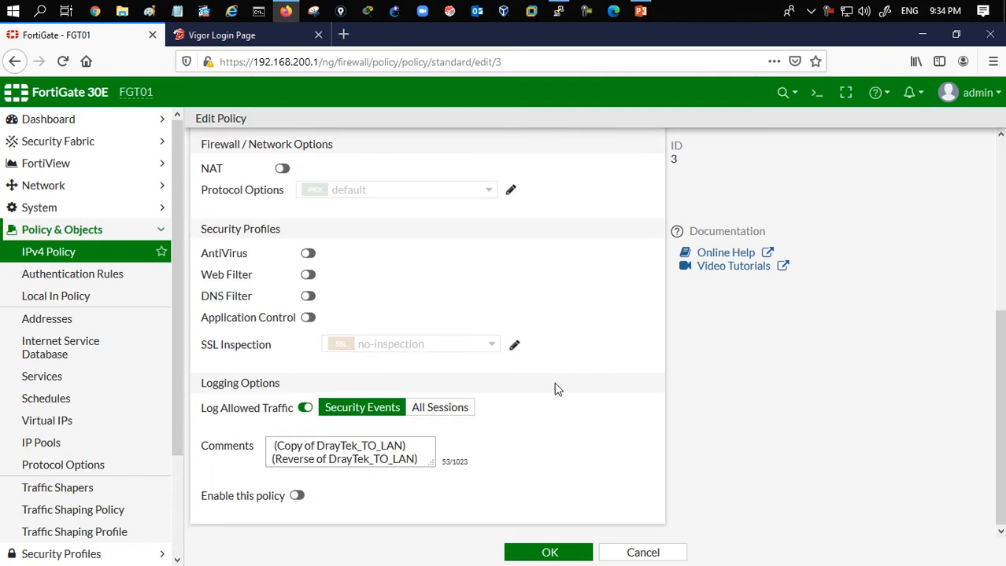
triple_click(369, 464)
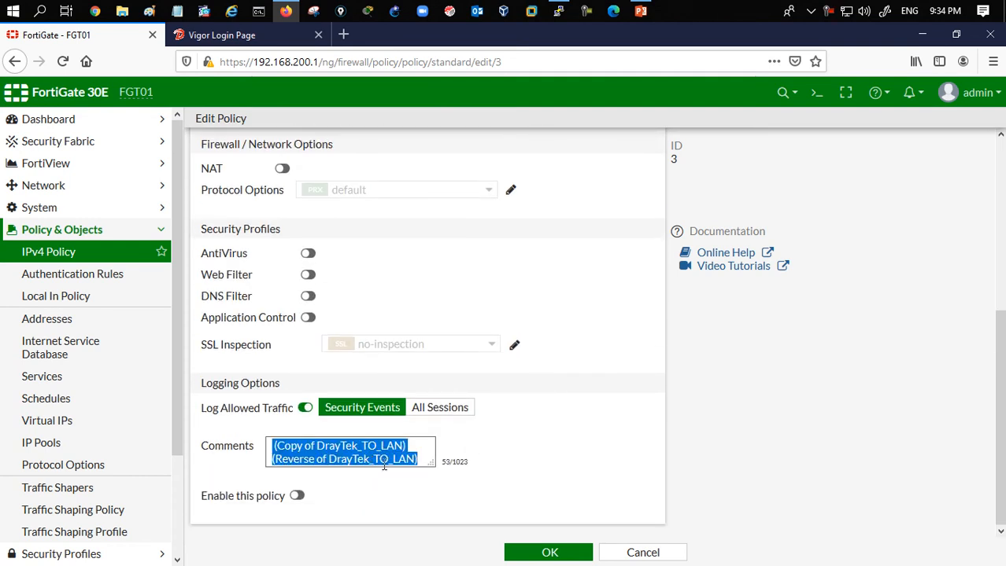
key("BackSpace")
left_click(297, 495)
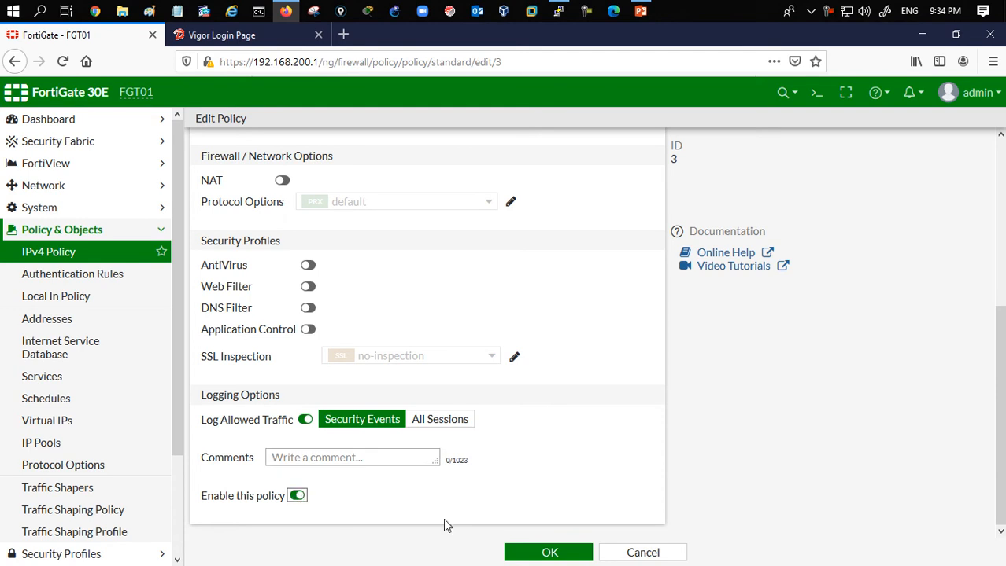
left_click(549, 554)
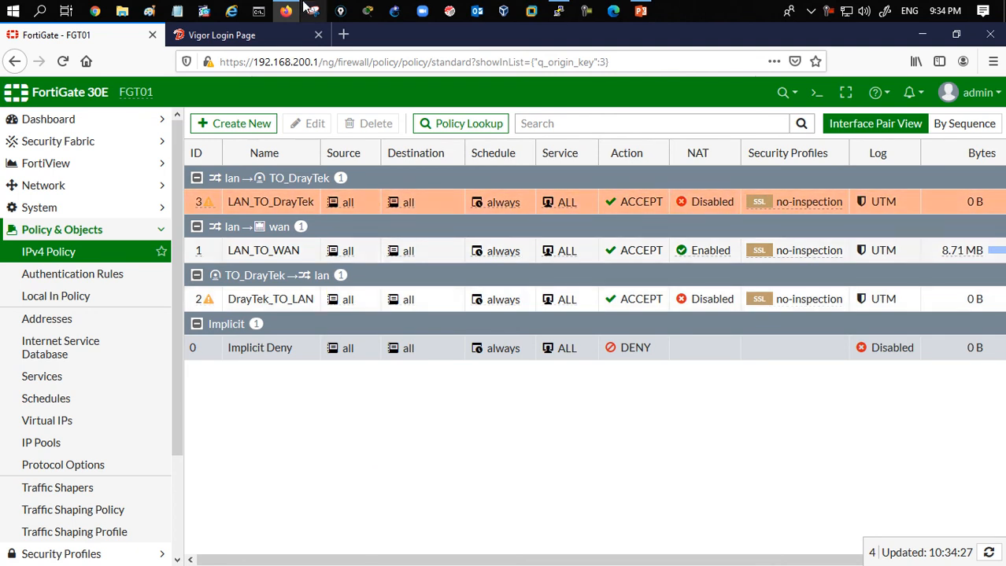
- Switch to the Vigor tab and log in with the admin username and password, declining to save the login
left_click(231, 39)
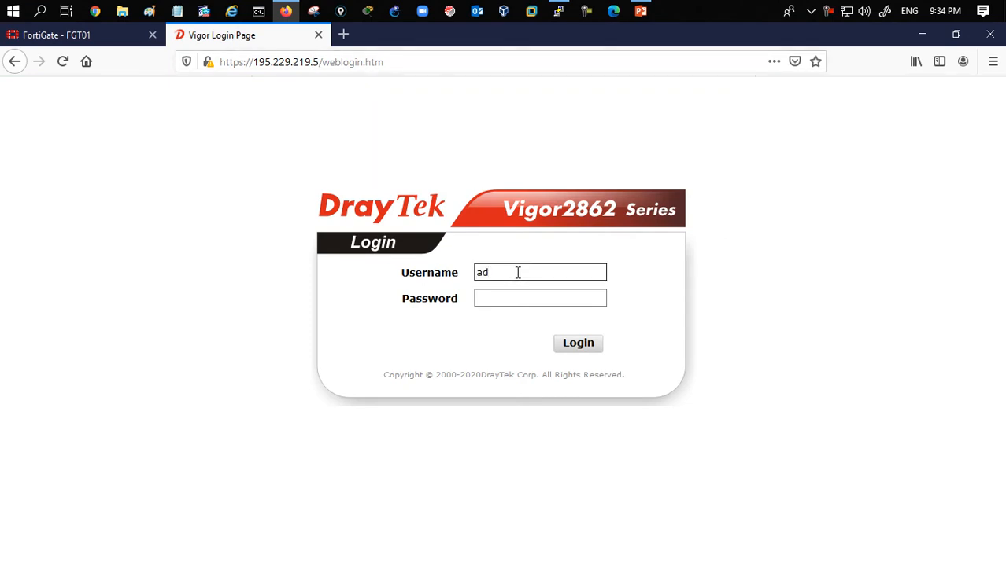
type("admin")
key("Tab")
type("a*****")
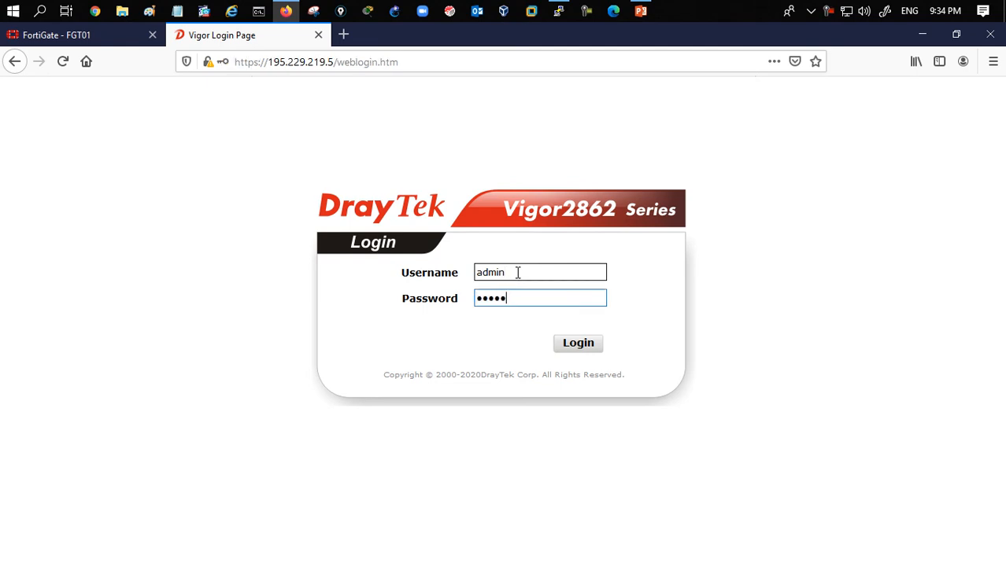
key("Return")
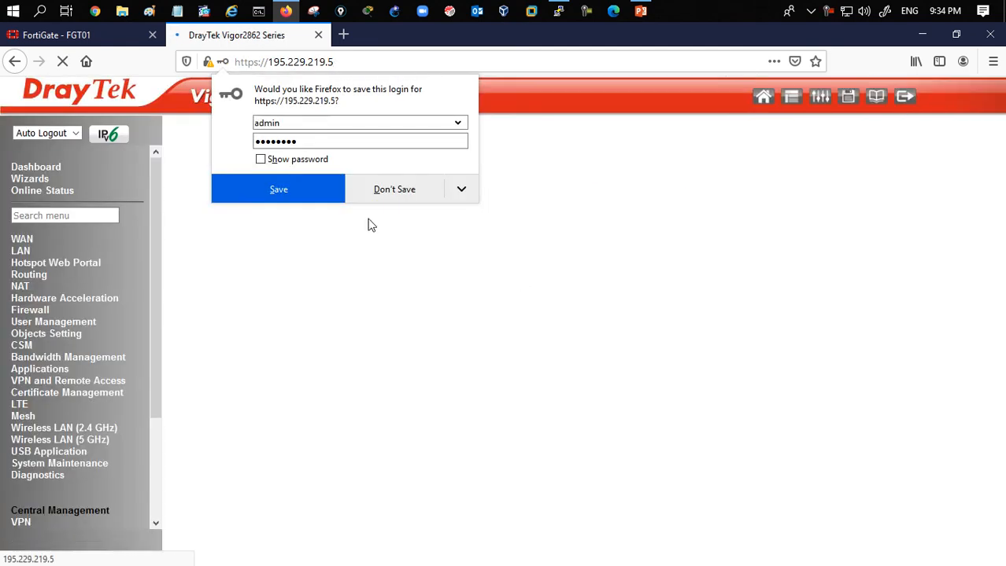
left_click(379, 191)
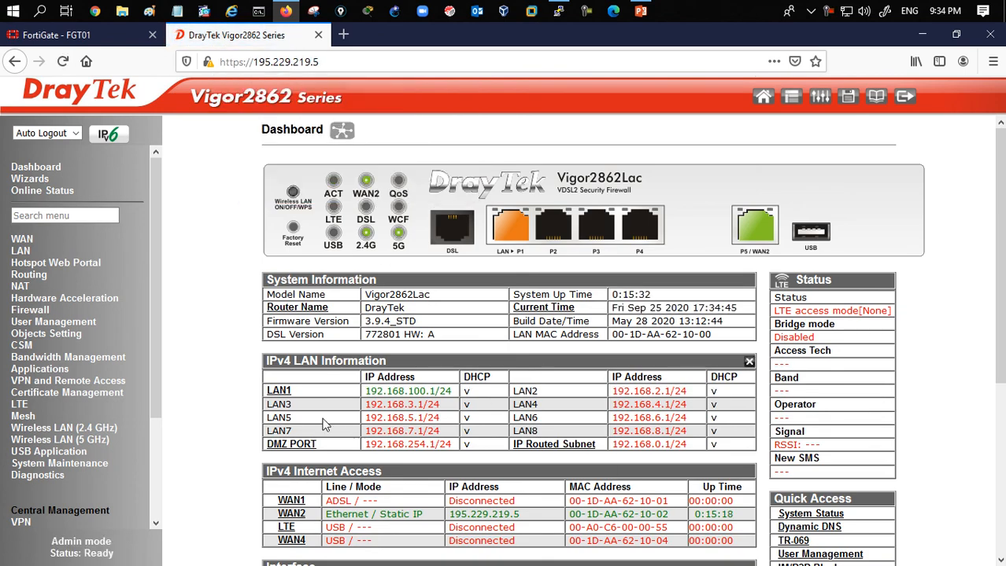
- Examine the DrayTek's LAN1 and WAN2 addresses and its IPv4 routing table
left_click_drag(365, 391, 437, 392)
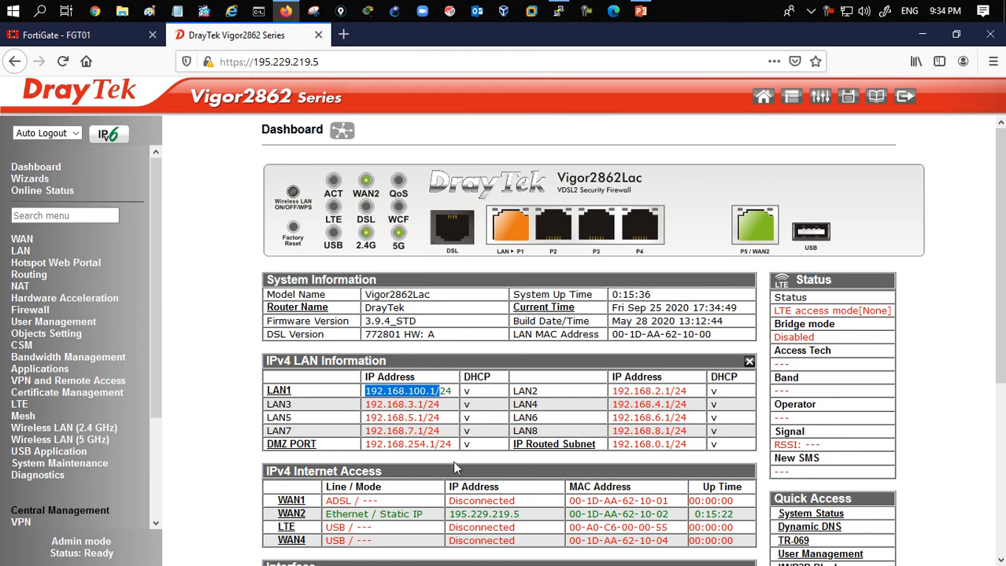
left_click_drag(454, 514, 533, 525)
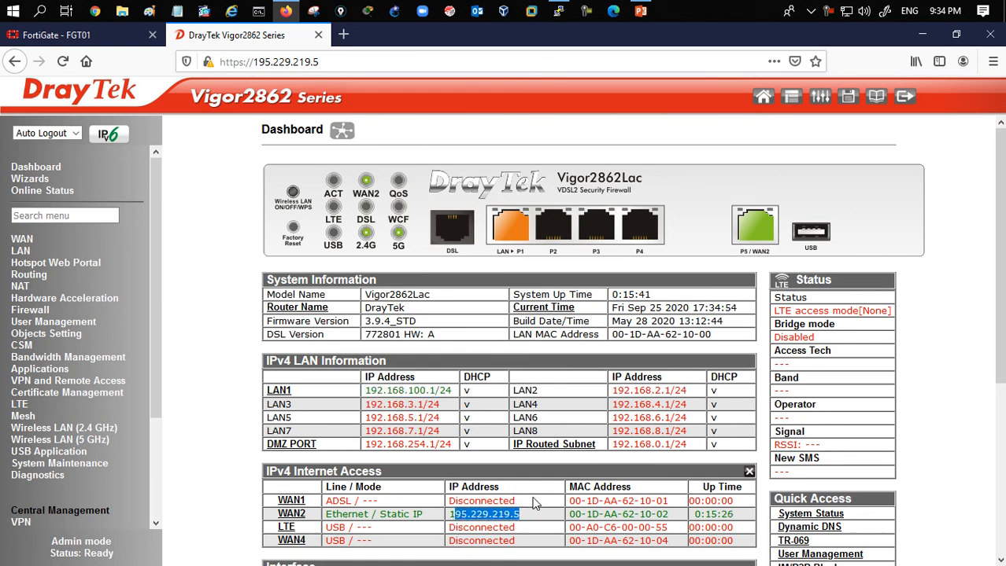
left_click(38, 476)
left_click(55, 500)
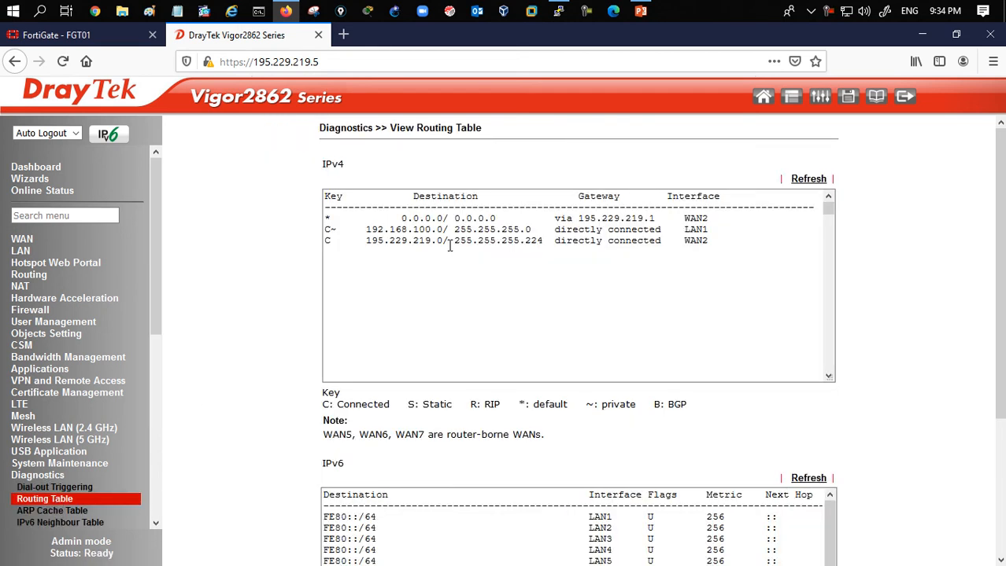
left_click_drag(398, 219, 773, 243)
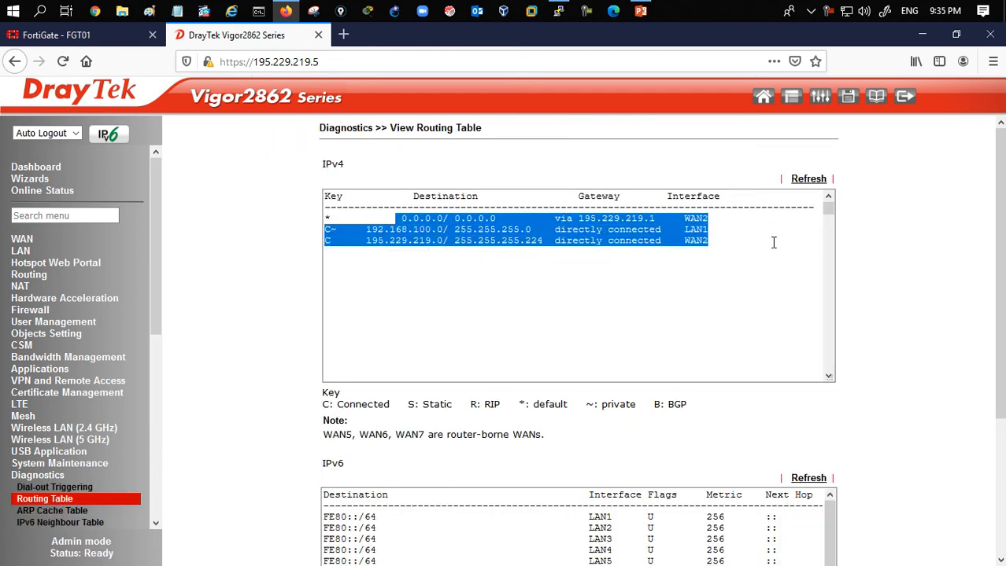
left_click(600, 253)
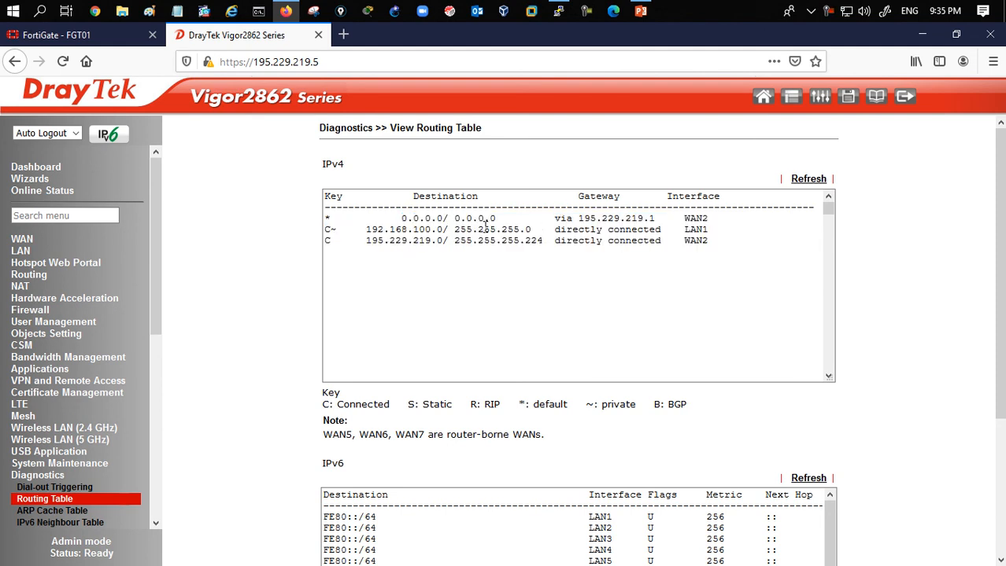
left_click_drag(410, 224, 666, 231)
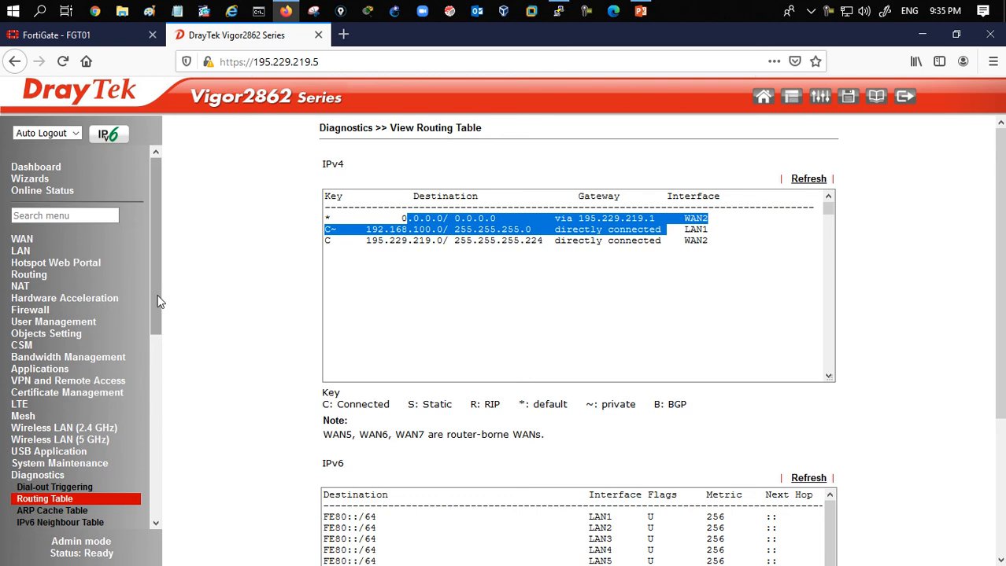
- Open LAN-to-LAN profile 1, enable it and name it TO_FGT
left_click(111, 385)
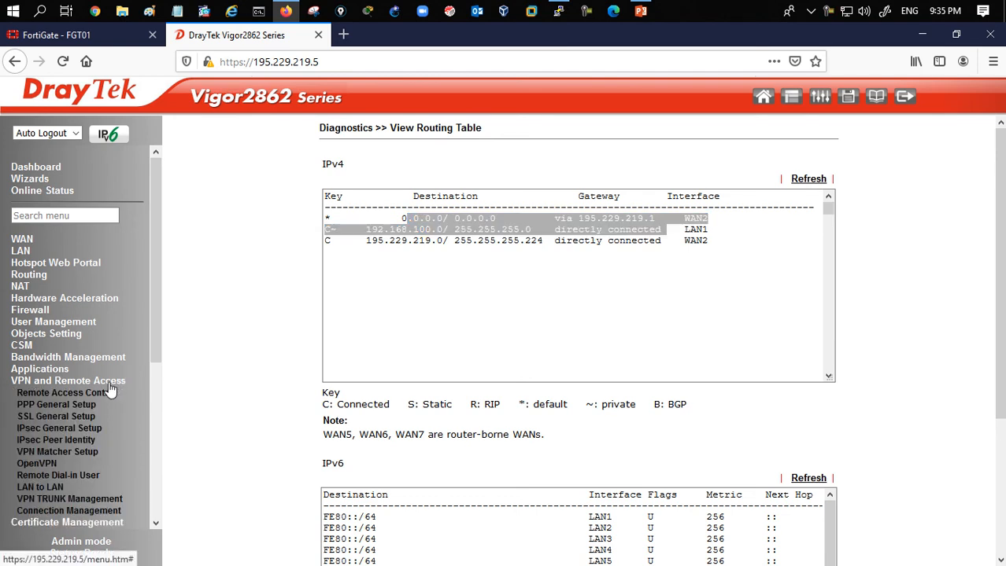
left_click(46, 488)
left_click(338, 239)
left_click(277, 218)
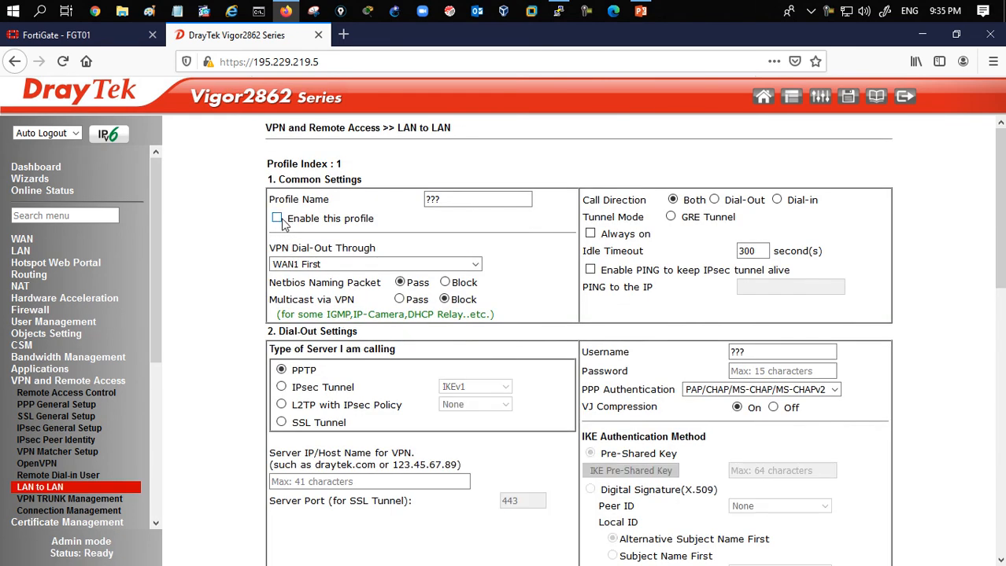
double_click(472, 201)
type("TO_FGT")
- Set the profile's call direction to Dial-in and its VPN dial-out through WAN2 First
left_click(777, 200)
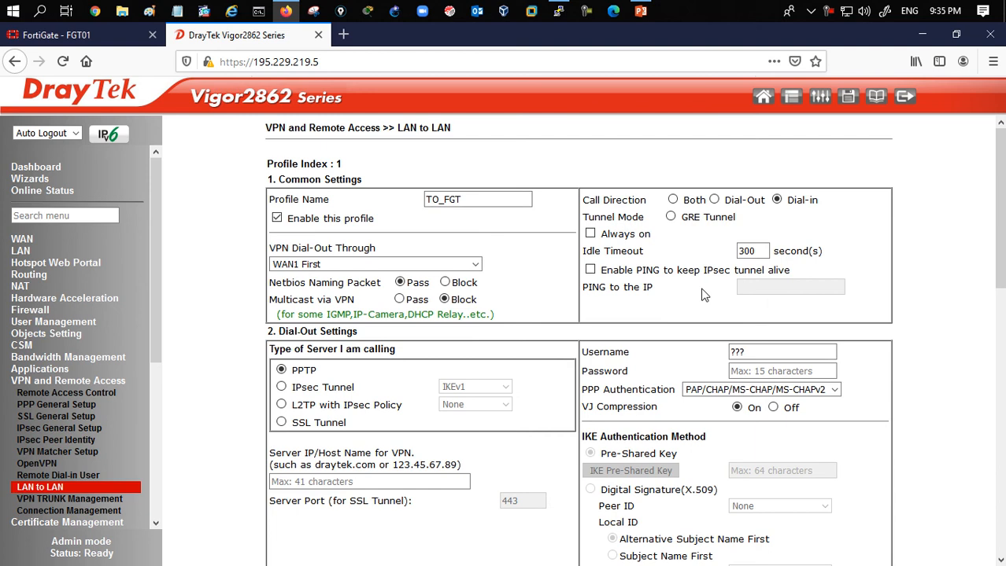
left_click(406, 268)
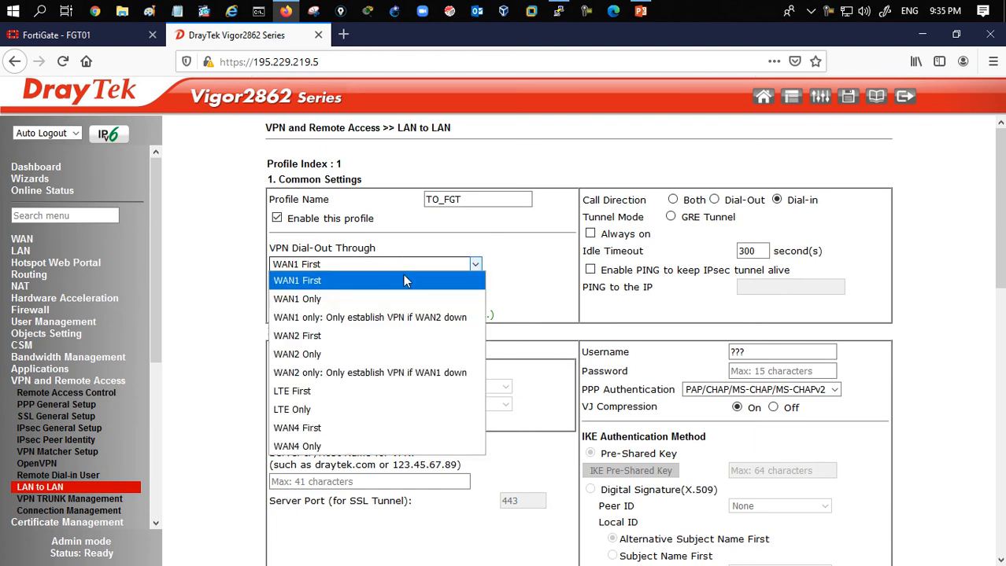
left_click(369, 337)
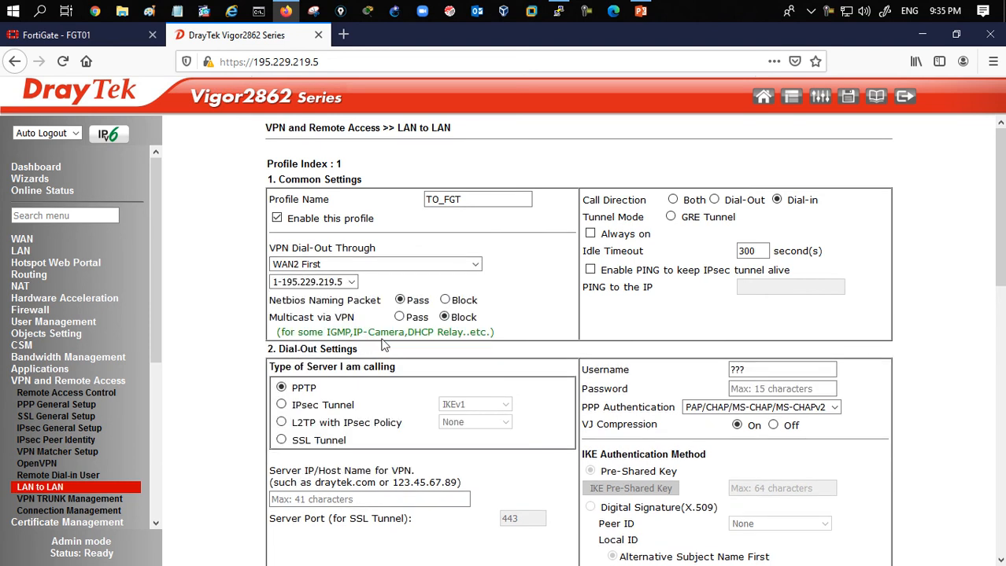
- Allow only IPsec Tunnel as the dial-in type
scroll(527, 301, "down", 5)
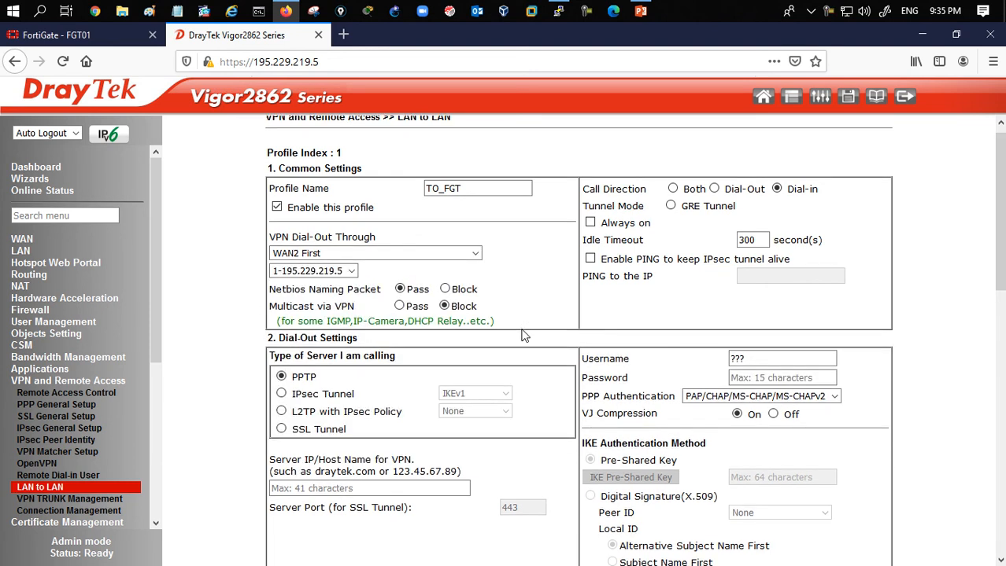
scroll(518, 337, "down", 2)
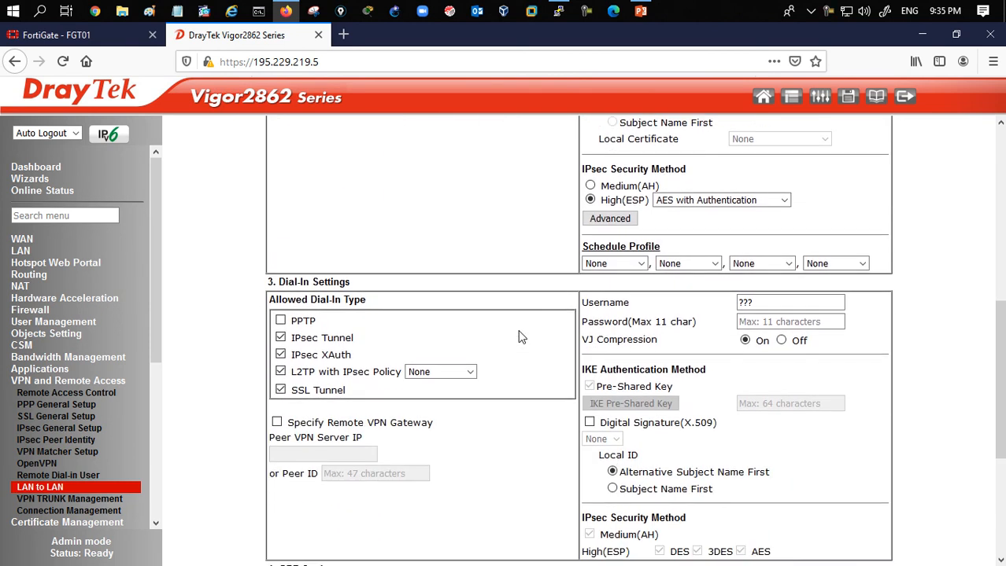
left_click_drag(279, 282, 349, 283)
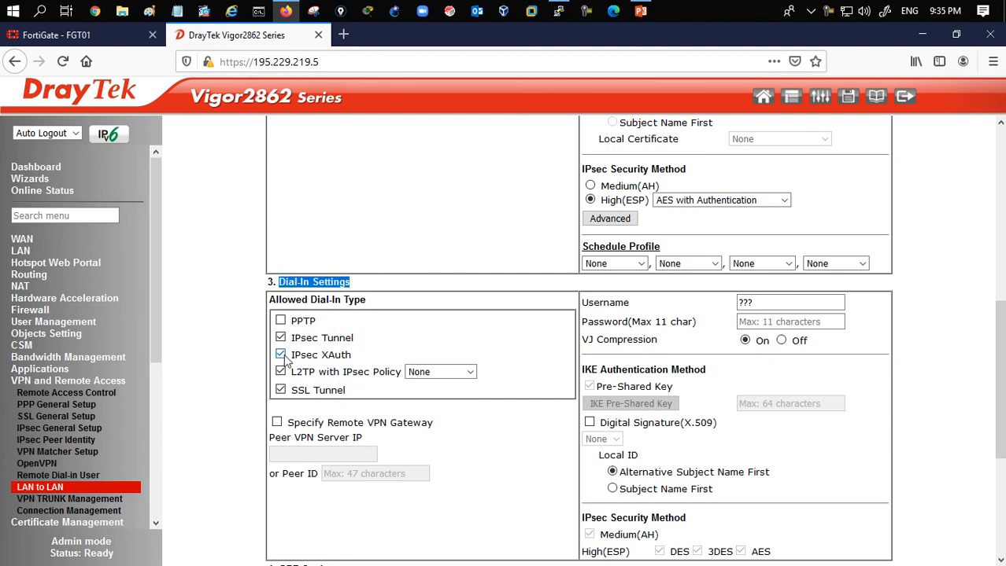
left_click(281, 391)
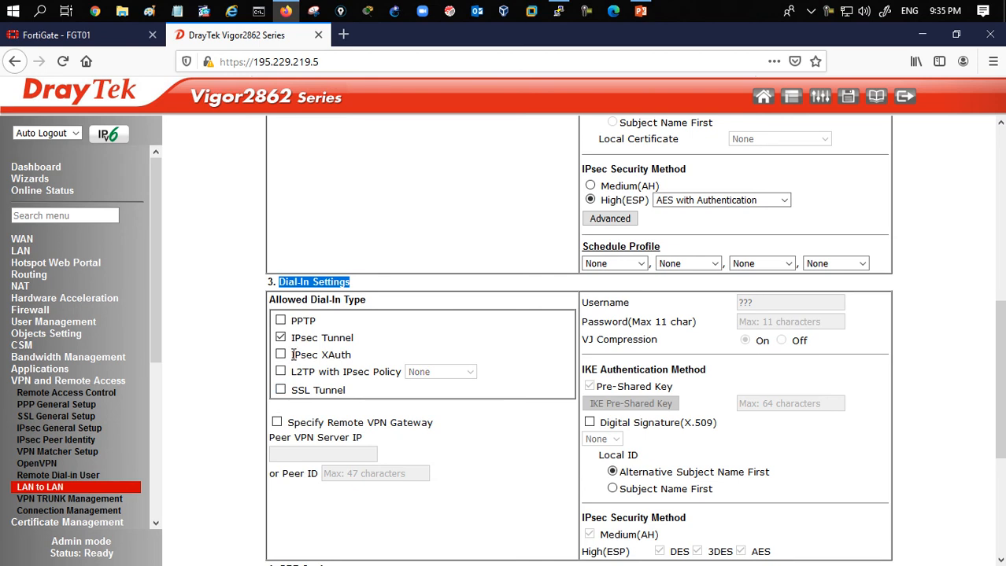
- Specify the remote VPN gateway with peer VPN server IP 195.229.219.7
left_click(273, 432)
left_click(276, 423)
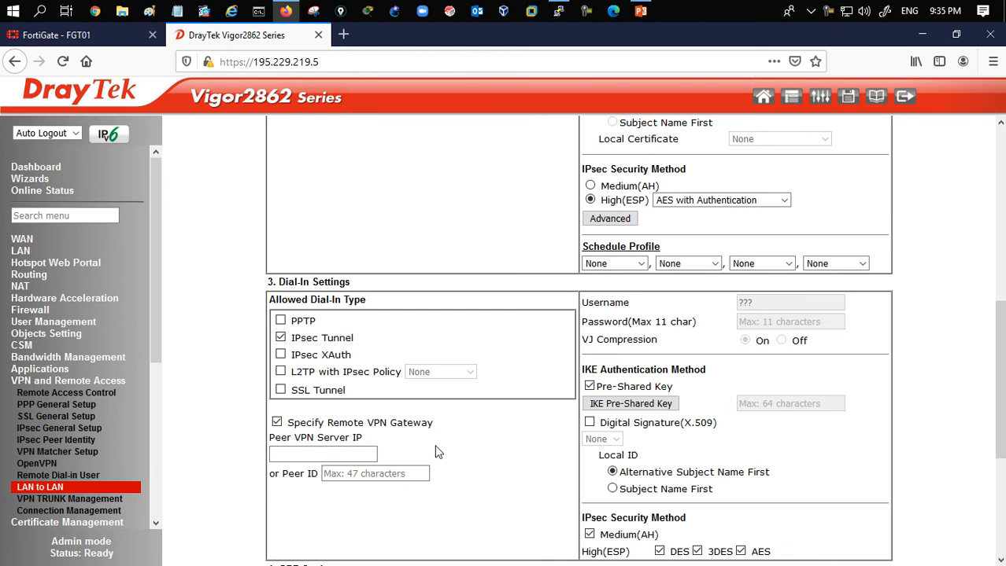
type("195.")
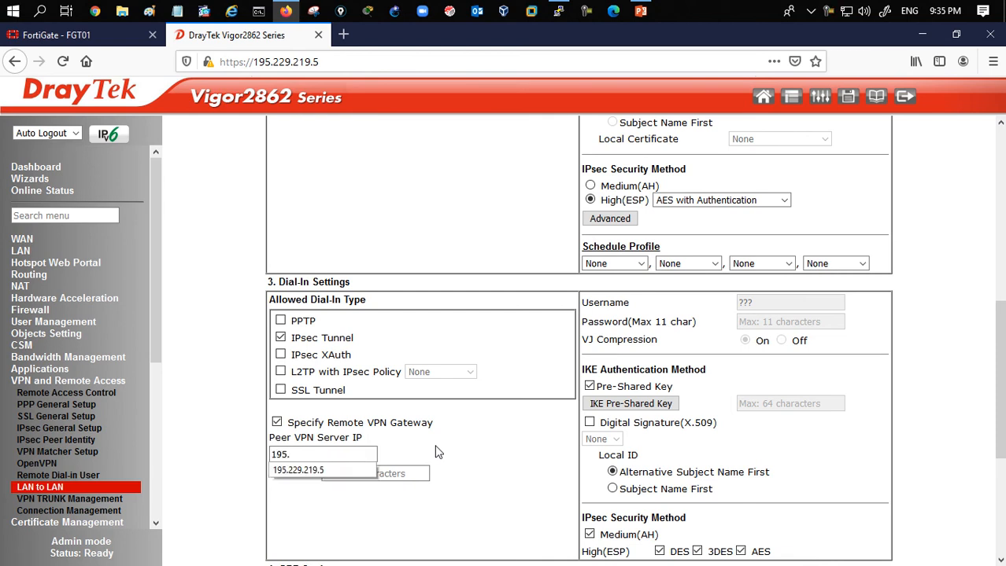
type("229.219.7")
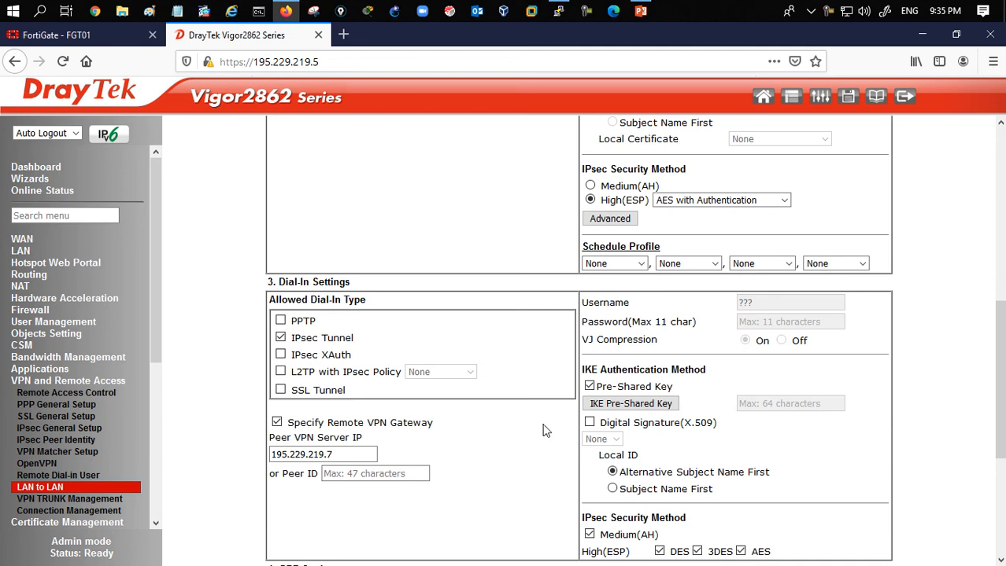
- Enter and confirm the IKE pre-shared key
left_click(634, 406)
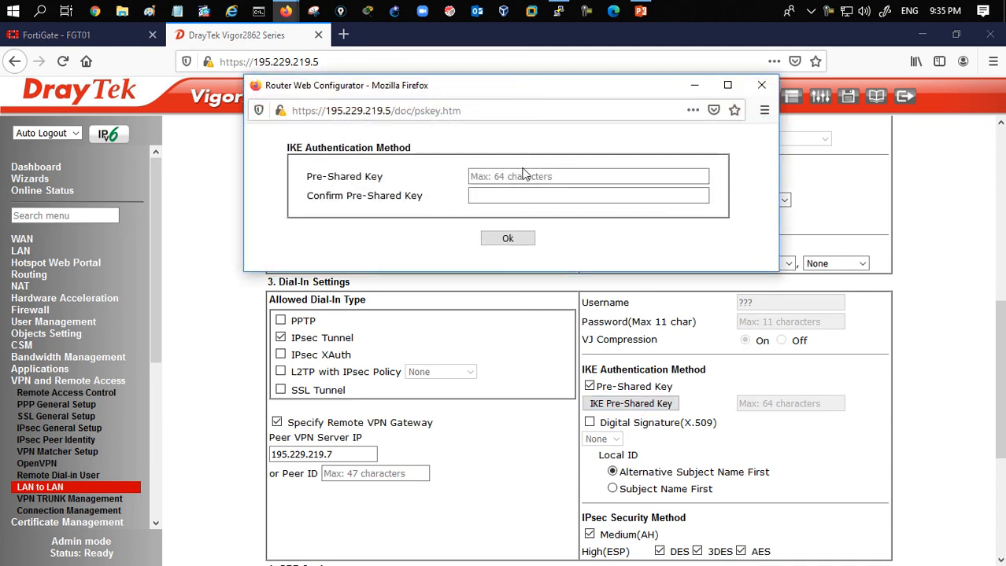
type("123")
left_click(539, 196)
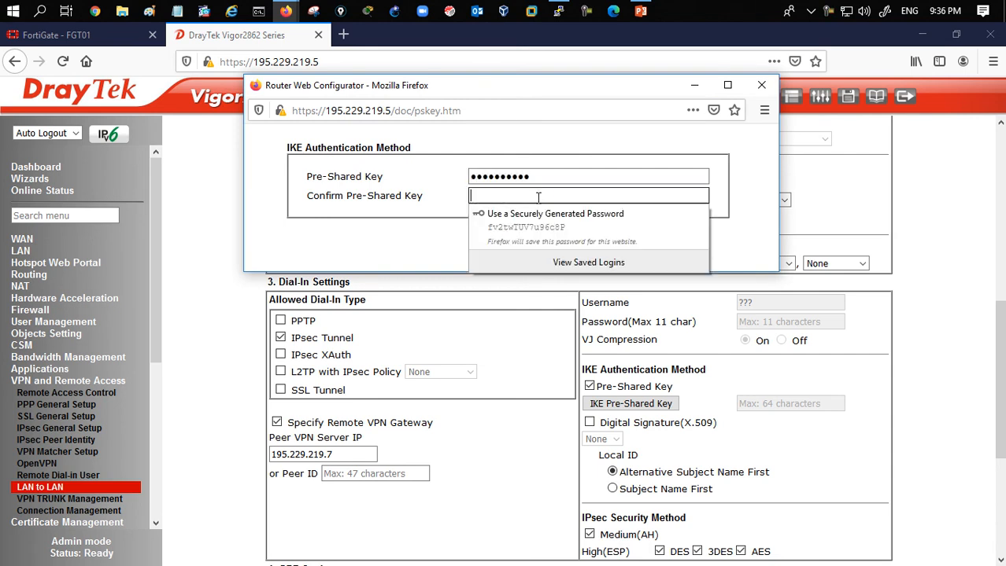
type("1234567890")
left_click(523, 238)
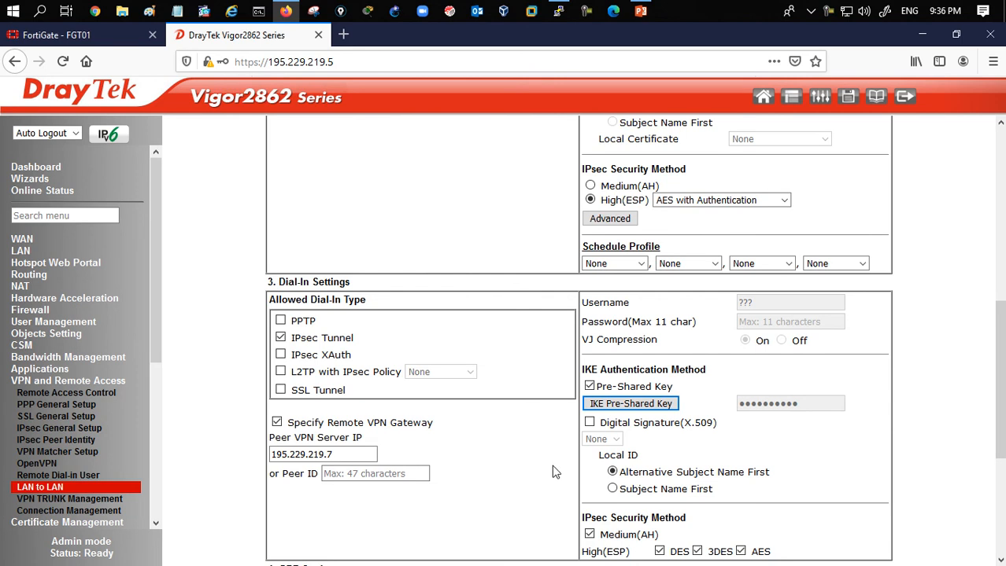
- Set the TCP/IP network settings with remote network IP 192.168.200.1 and remote gateway IP 195.229.219.7
scroll(551, 468, "down", 3)
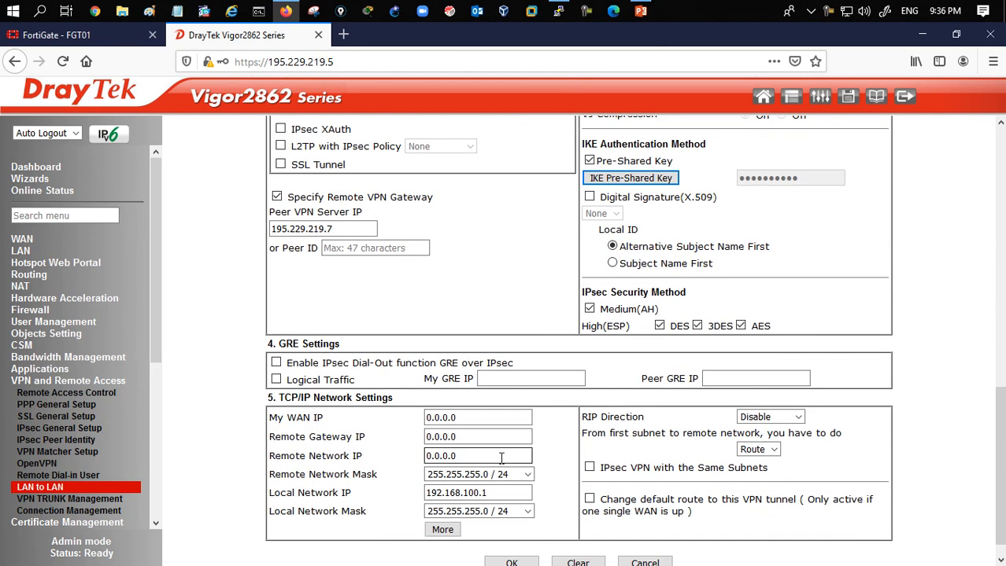
left_click(508, 458)
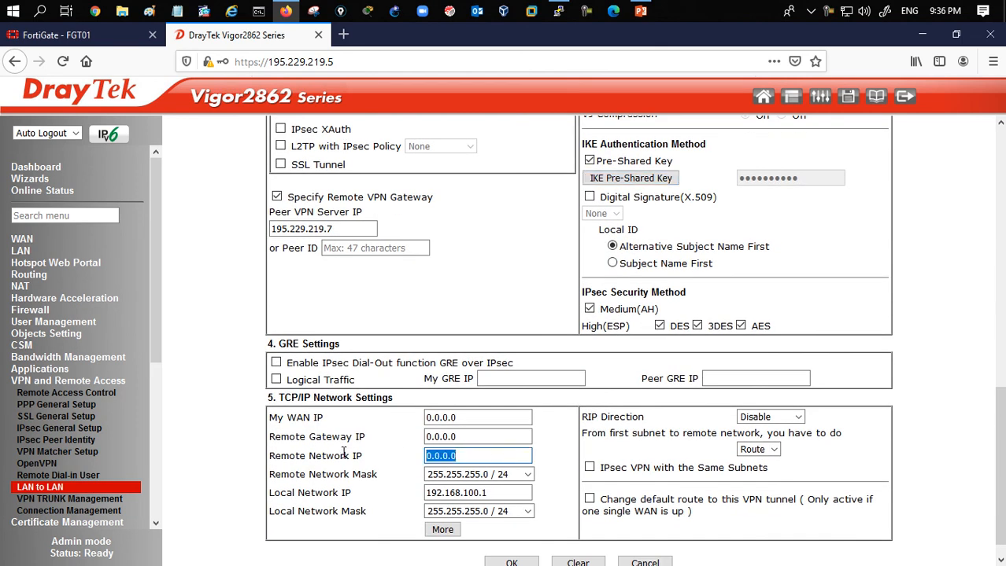
type("1")
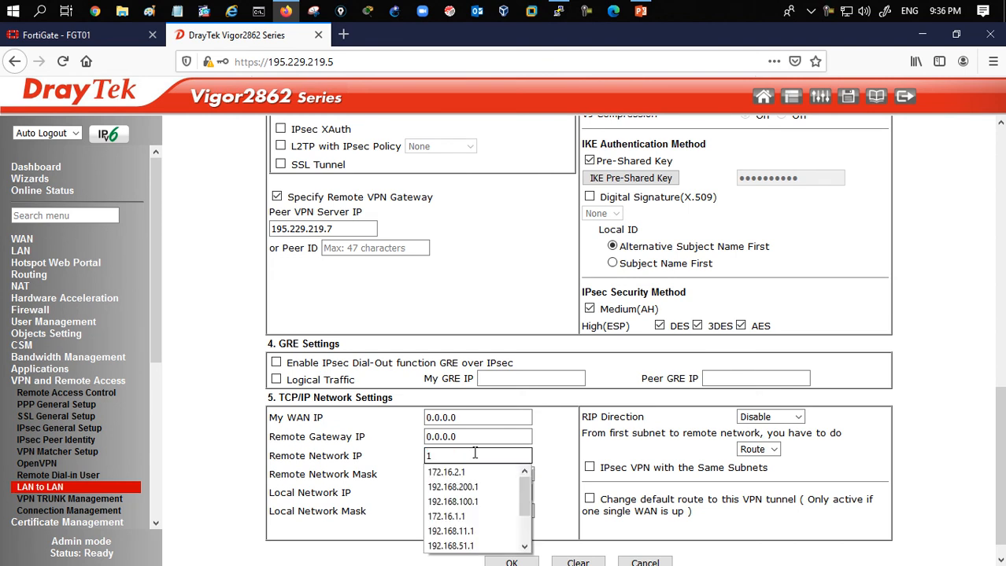
type("92.168.")
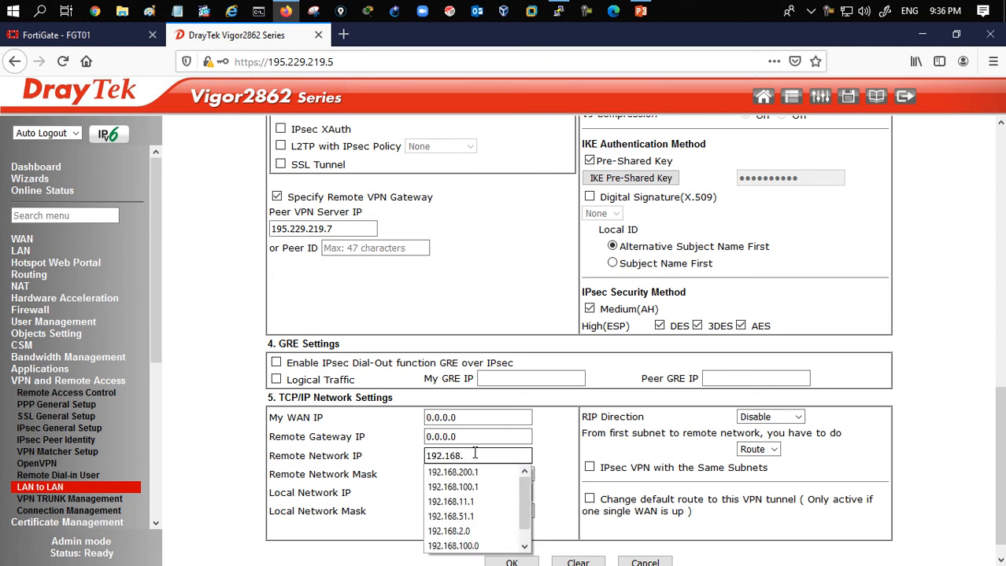
type("200.1")
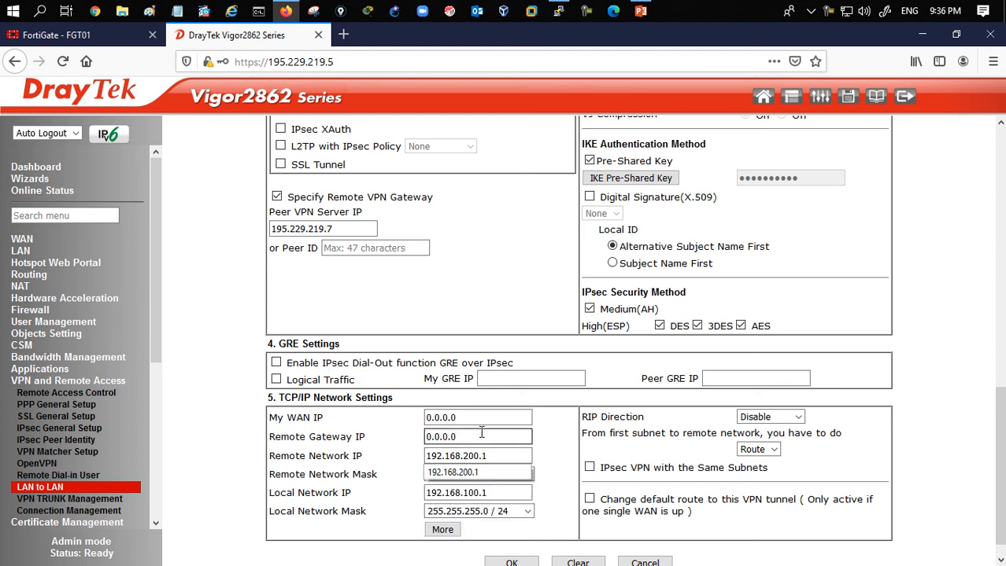
double_click(481, 436)
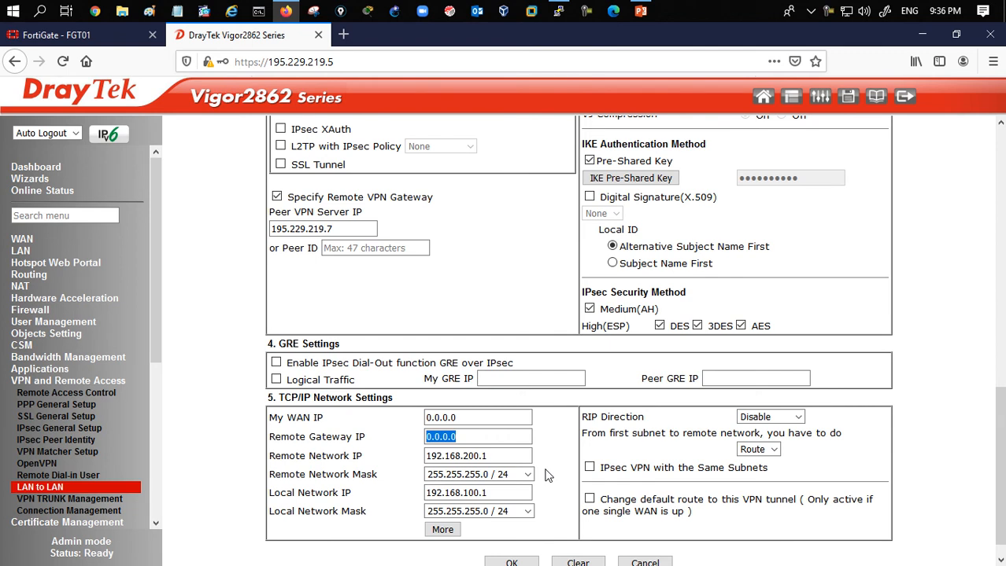
type("195.229.219.7")
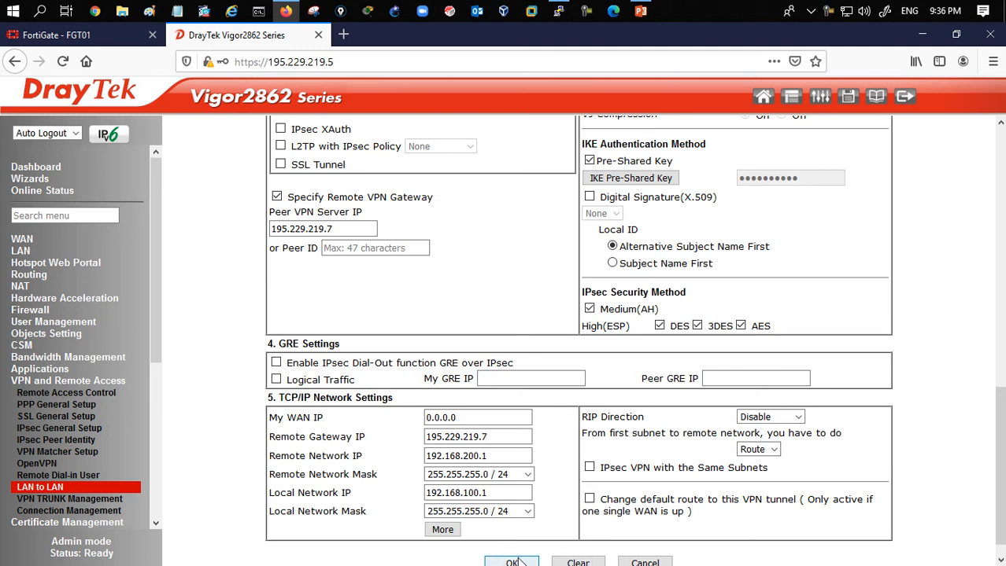
- Review the LAN-to-LAN profile and save it without letting the browser store the login
scroll(557, 459, "up", 1)
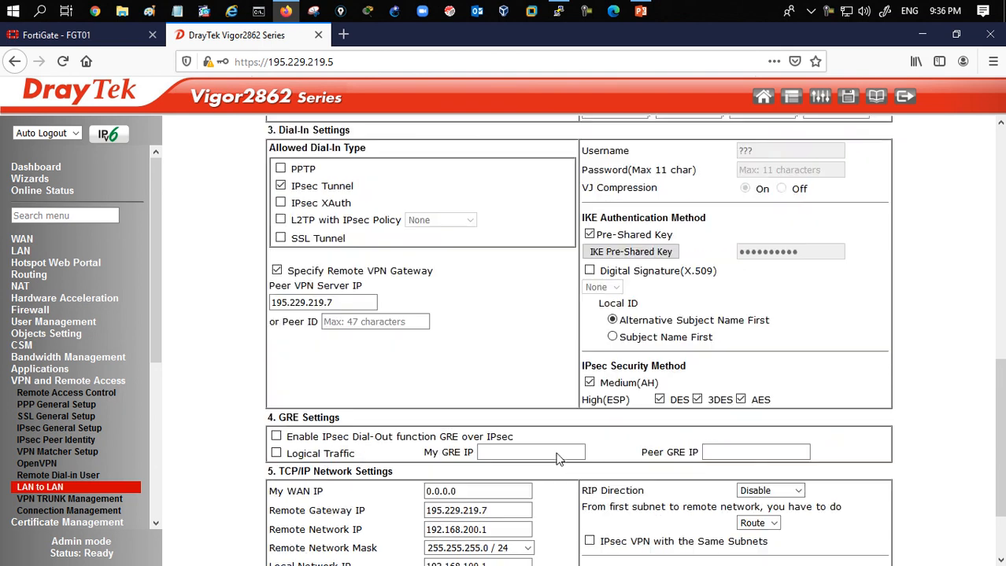
scroll(558, 458, "up", 10)
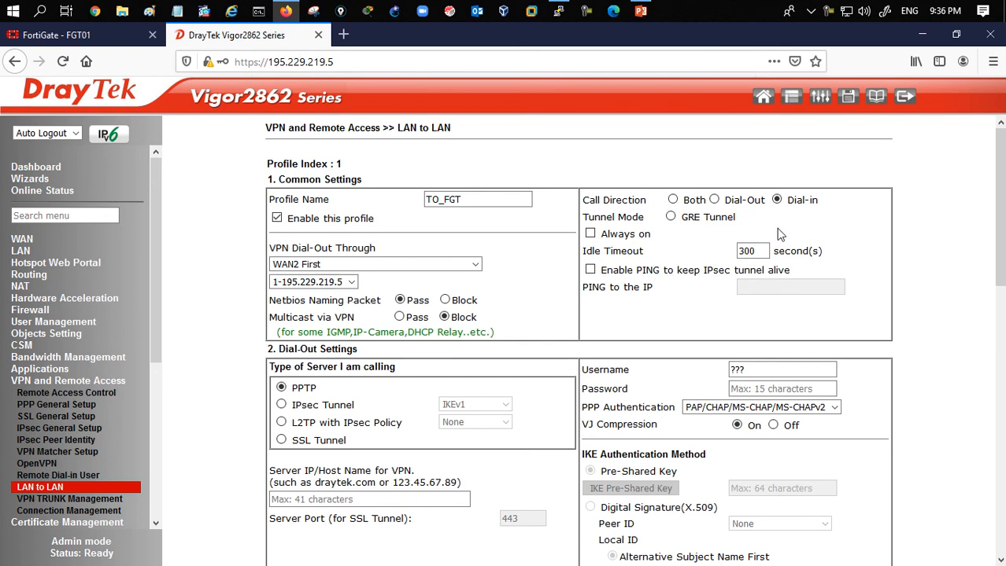
scroll(557, 347, "down", 5)
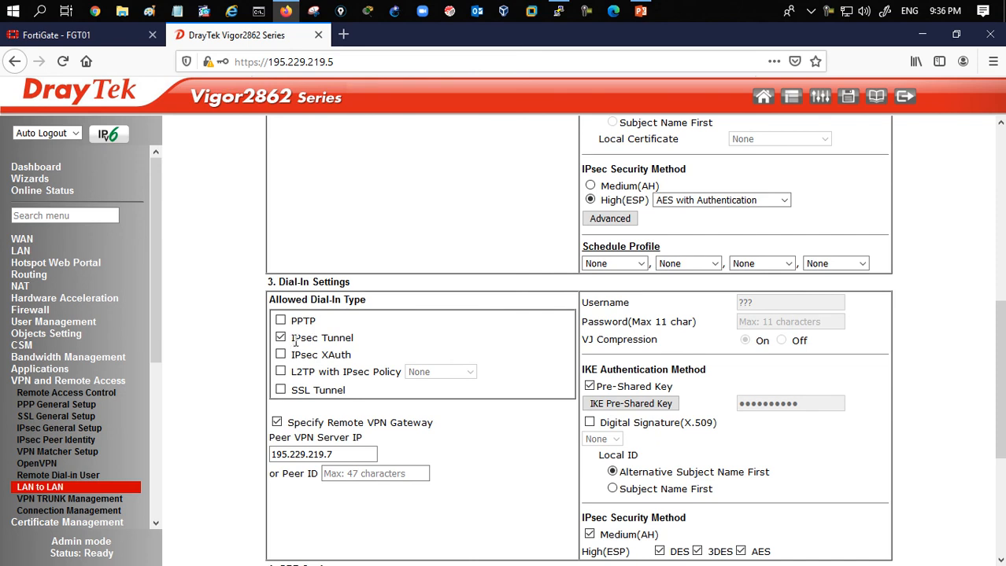
left_click_drag(292, 341, 367, 346)
scroll(683, 403, "down", 3)
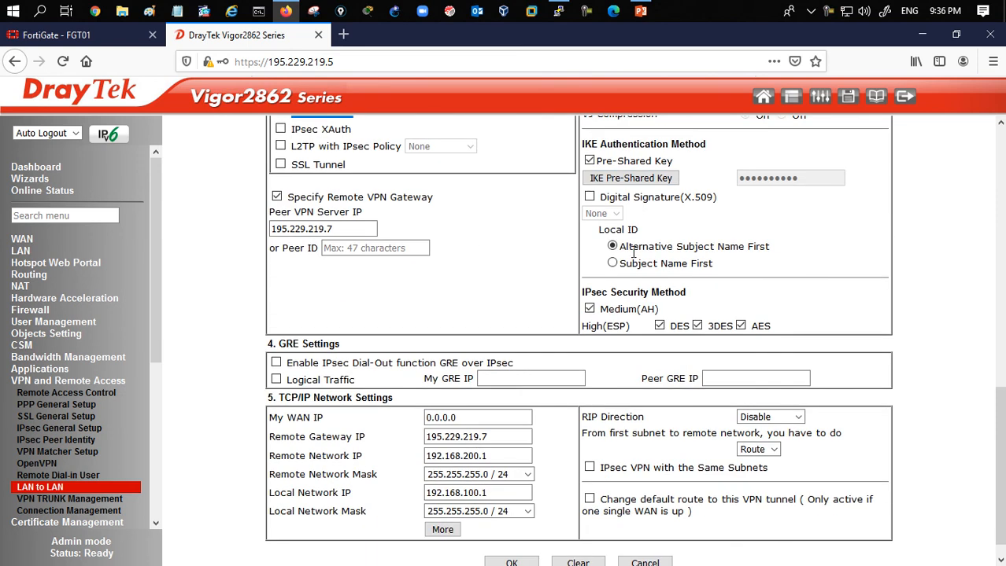
left_click(491, 437)
left_click(481, 399)
scroll(539, 413, "down", 1)
left_click(522, 540)
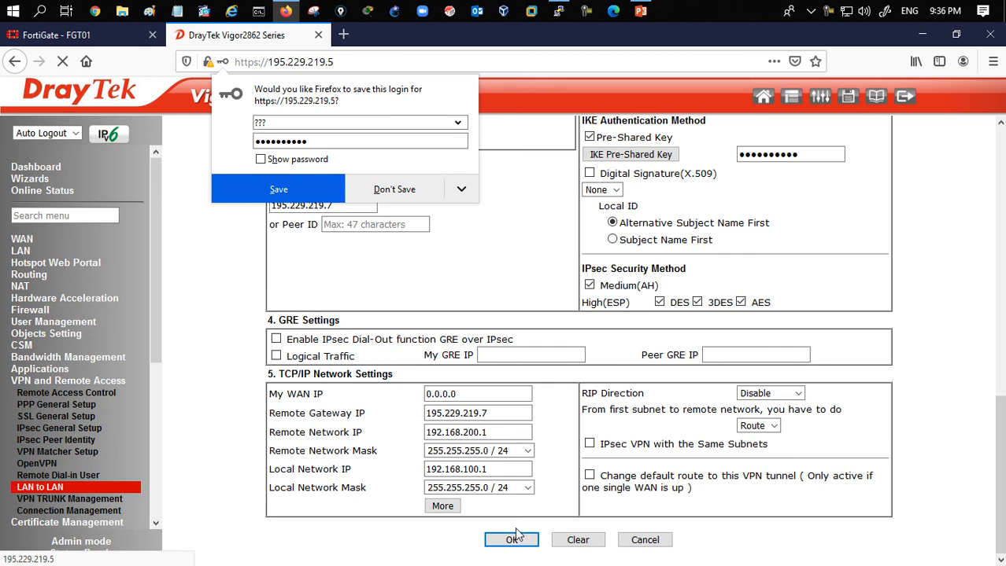
left_click(393, 190)
- Check the VPN connection status in Connection Management
left_click(93, 513)
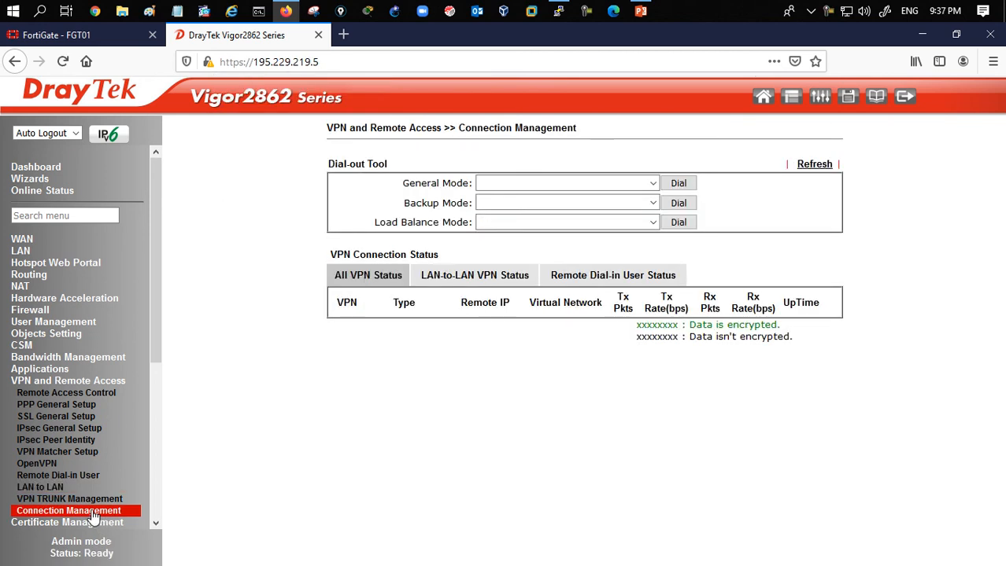
left_click(822, 171)
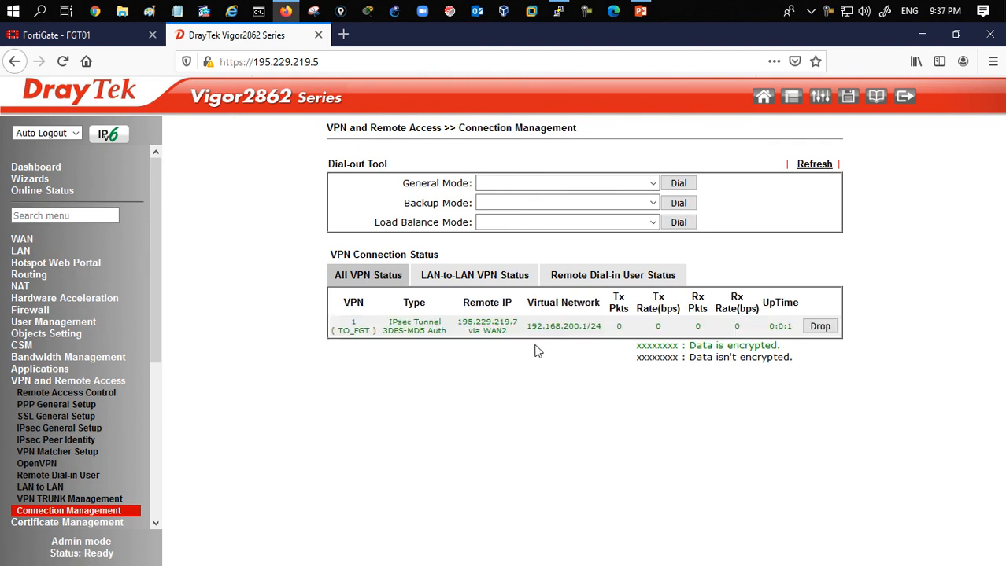
left_click_drag(370, 331, 618, 327)
- Open a command prompt and continuously ping 192.168.200.1 across the tunnel, then stop it
left_click(263, 15)
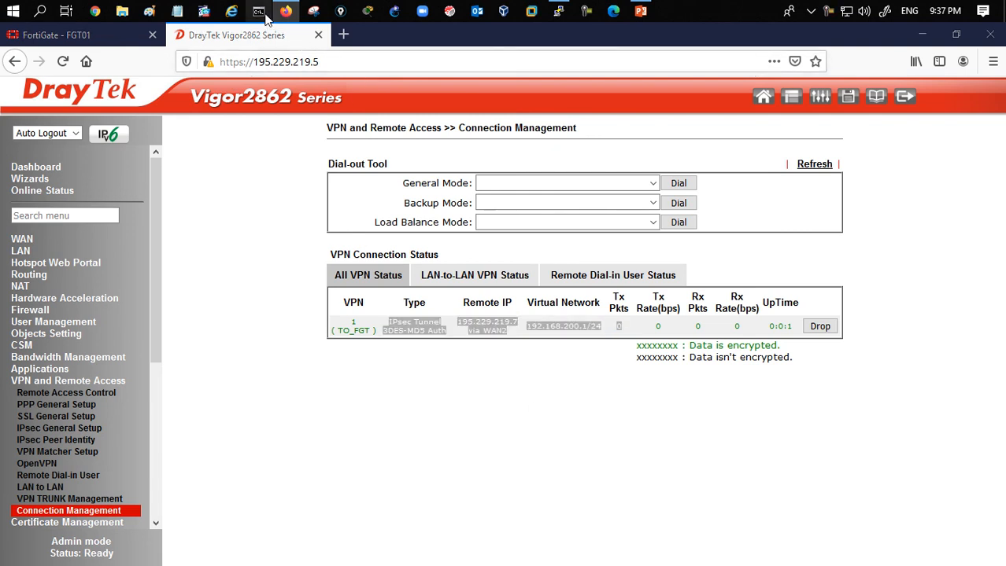
type("ping -t")
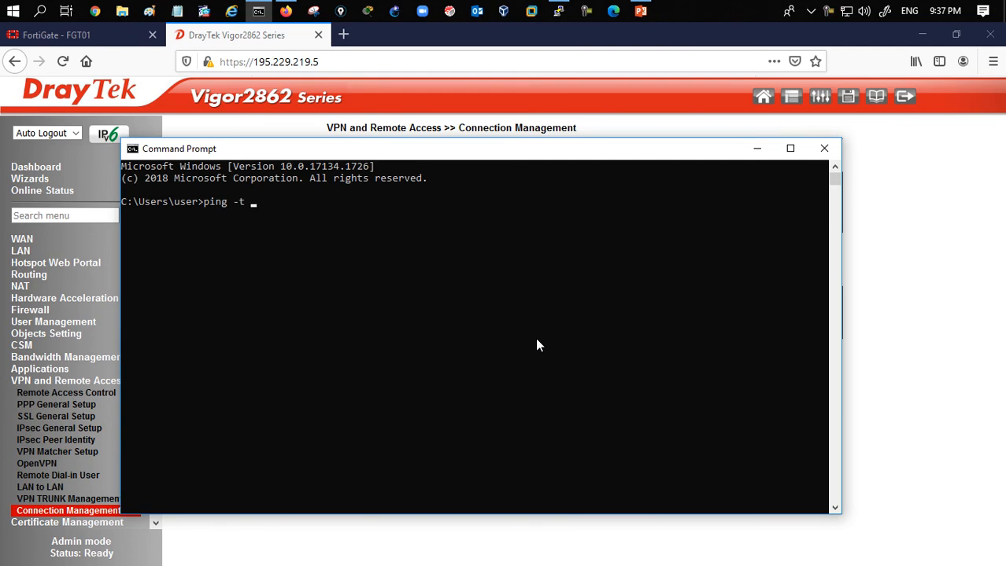
type(" 192.168.200.1")
key("Return")
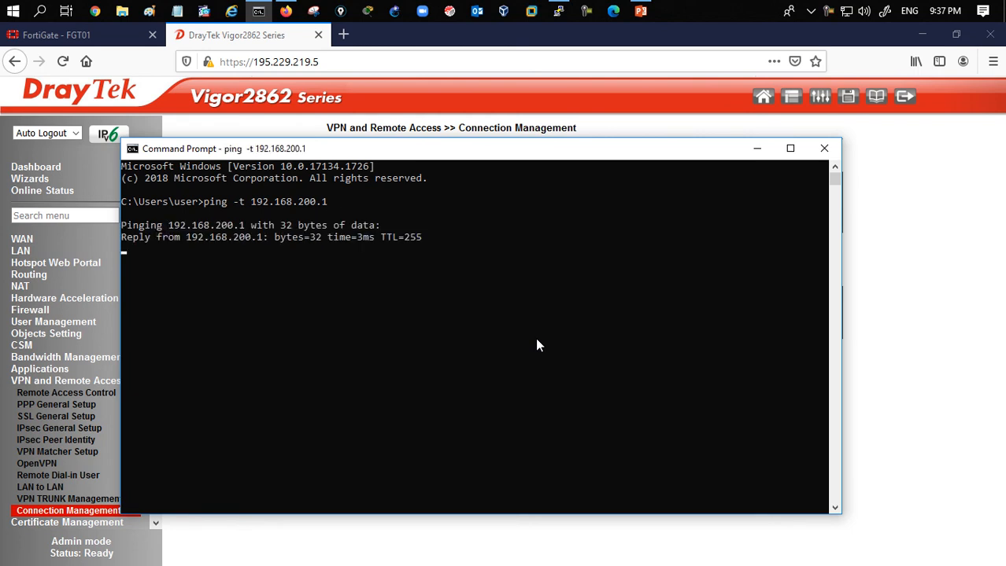
key("ctrl+c")
- Run ipconfig and examine the local adapter addresses
key("Up")
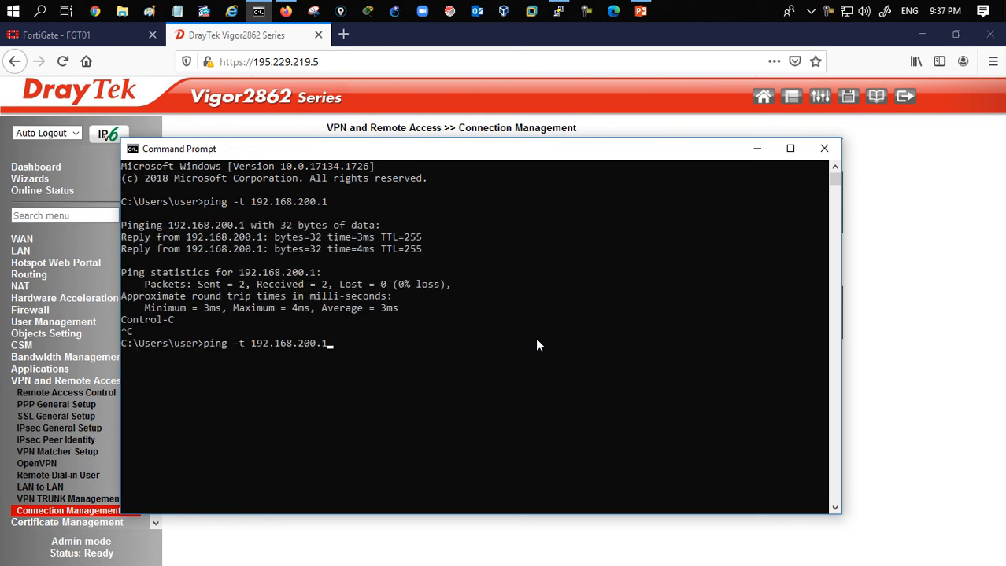
key("BackSpace")
key("BackSpace")
key("BackSpace")
key("BackSpace")
key("BackSpace")
key("BackSpace")
key("BackSpace")
key("BackSpace")
key("BackSpace")
key("BackSpace")
key("BackSpace")
key("BackSpace")
key("BackSpace")
key("BackSpace")
key("BackSpace")
key("BackSpace")
key("BackSpace")
key("BackSpace")
key("BackSpace")
key("BackSpace")
type("ipconfig")
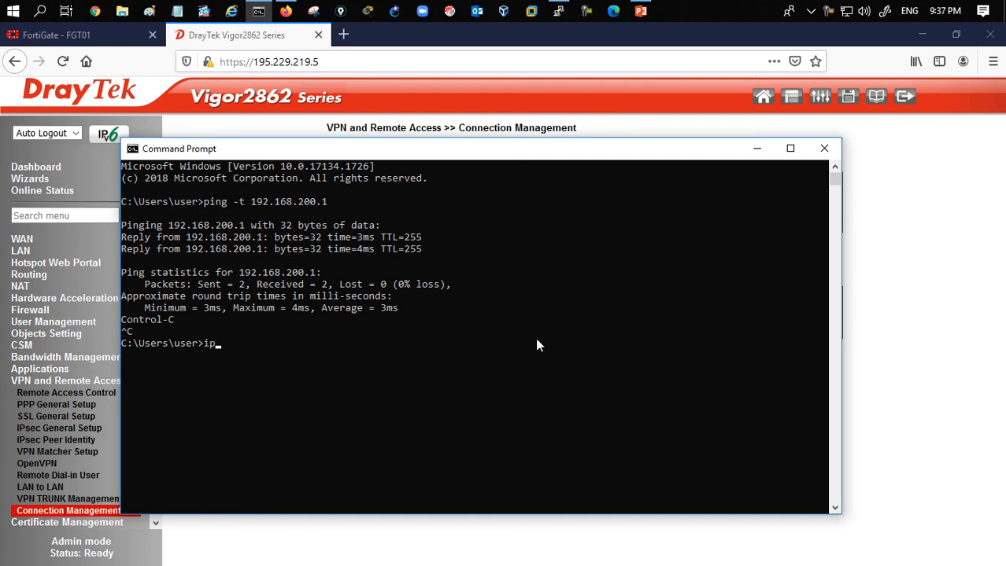
key("Return")
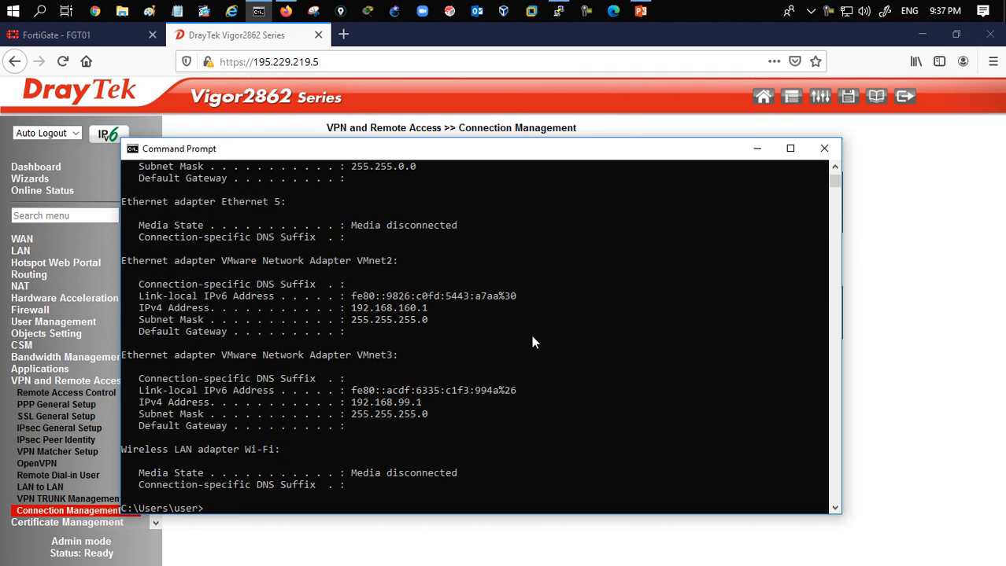
scroll(478, 352, "up", 15)
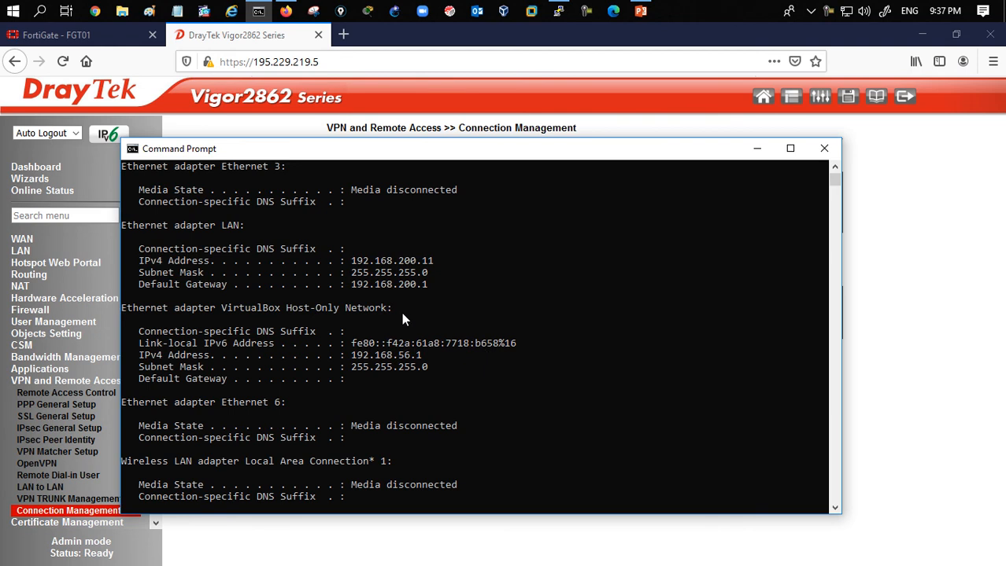
scroll(425, 362, "down", 15)
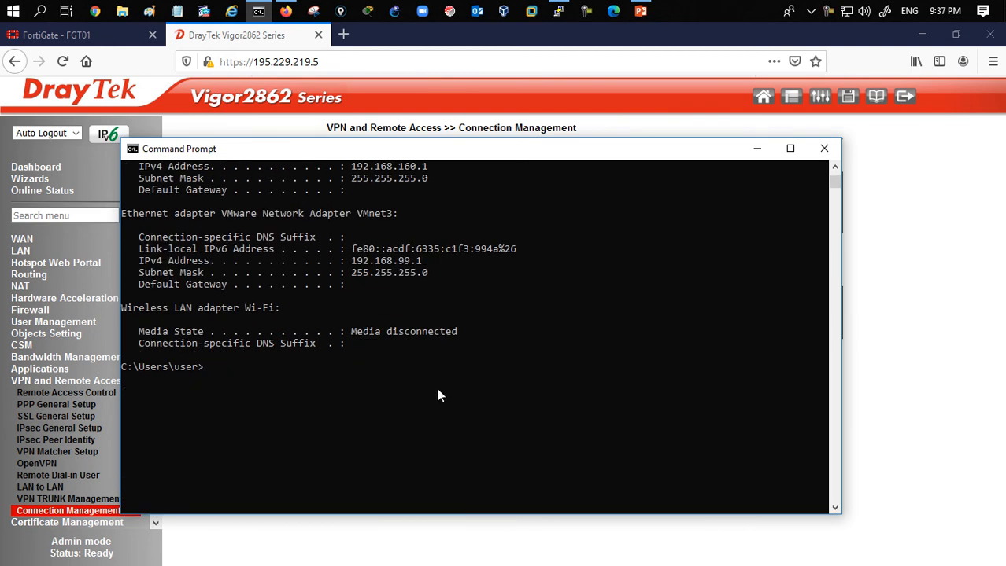
- Continuously ping 192.168.100.11 from the command prompt
type("ping -t 192.168.100.11")
key("Return")
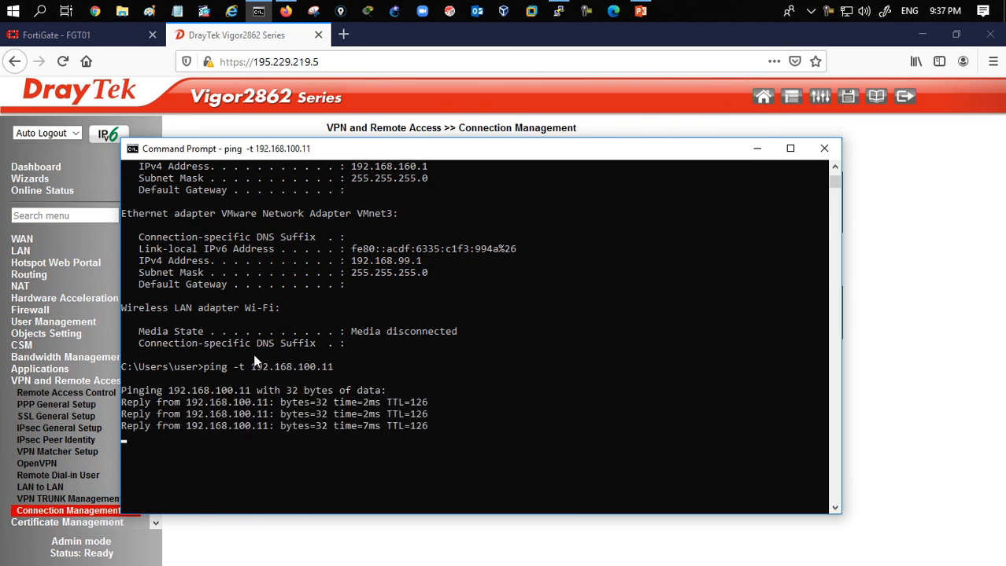
- Open the IPsec Monitor on the FortiGate to view the TO_DrayTek tunnel
left_click(83, 34)
left_click_drag(175, 391, 177, 494)
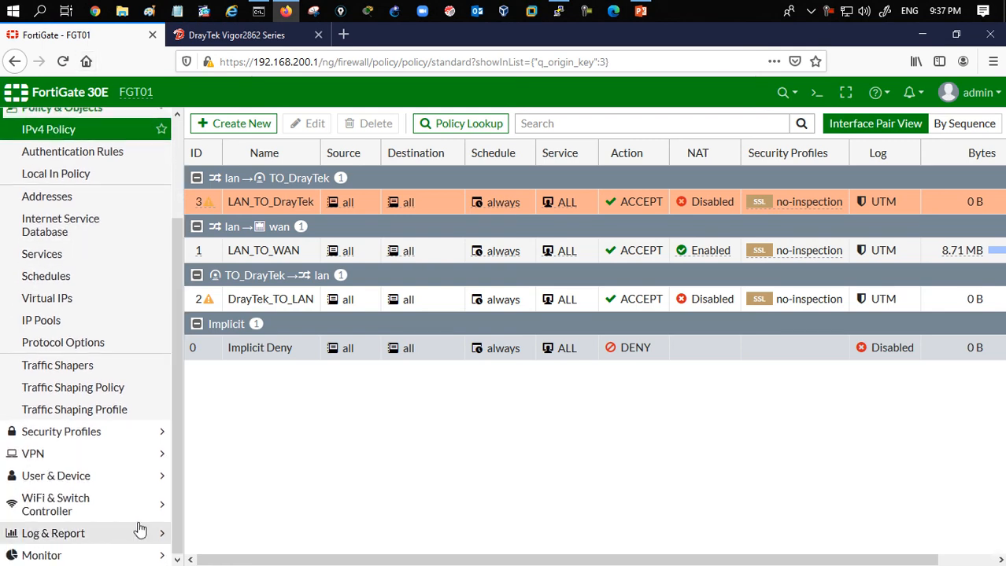
left_click(74, 554)
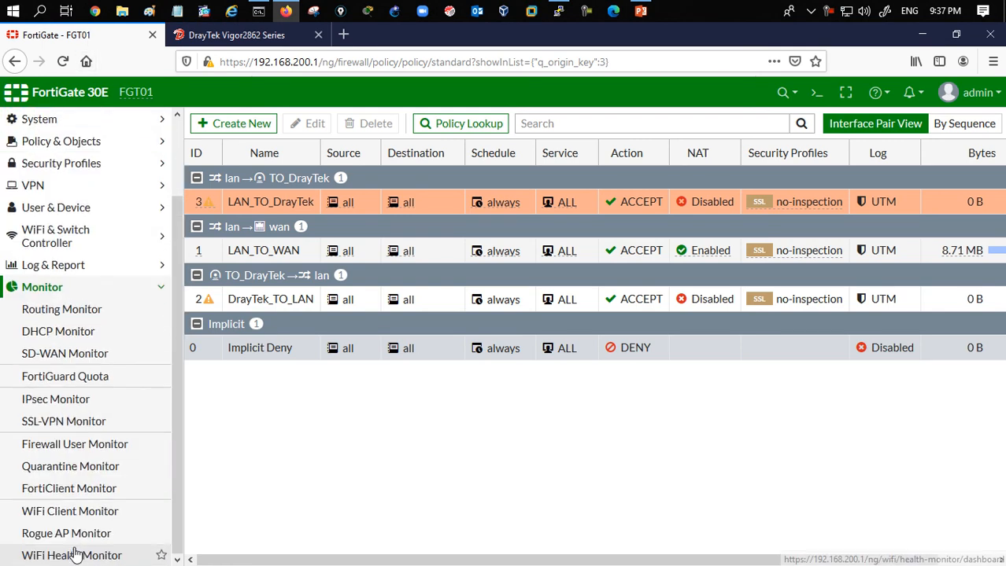
left_click(91, 405)
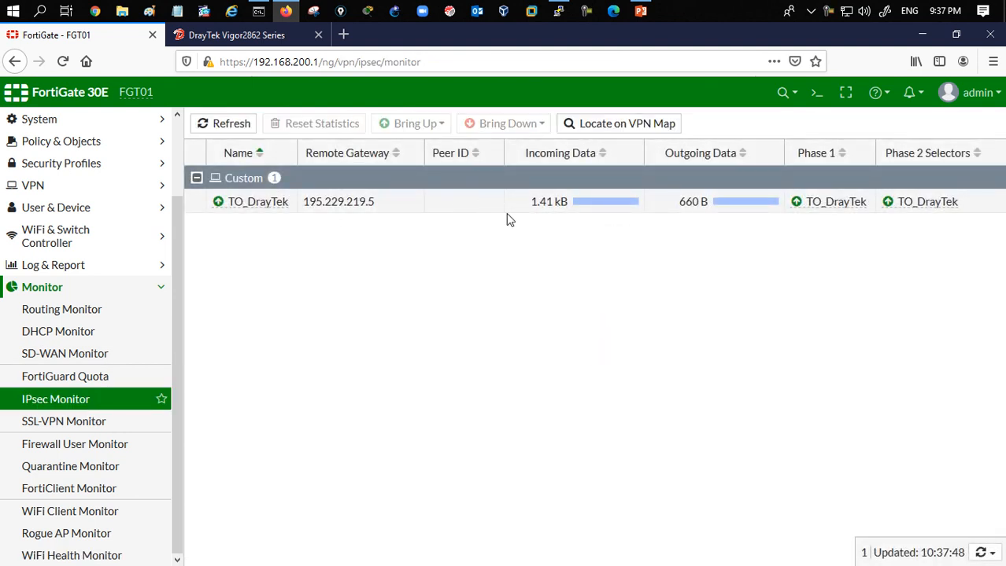
- Open the CLI console and set the ping source address to 192.168.200.1
left_click(816, 92)
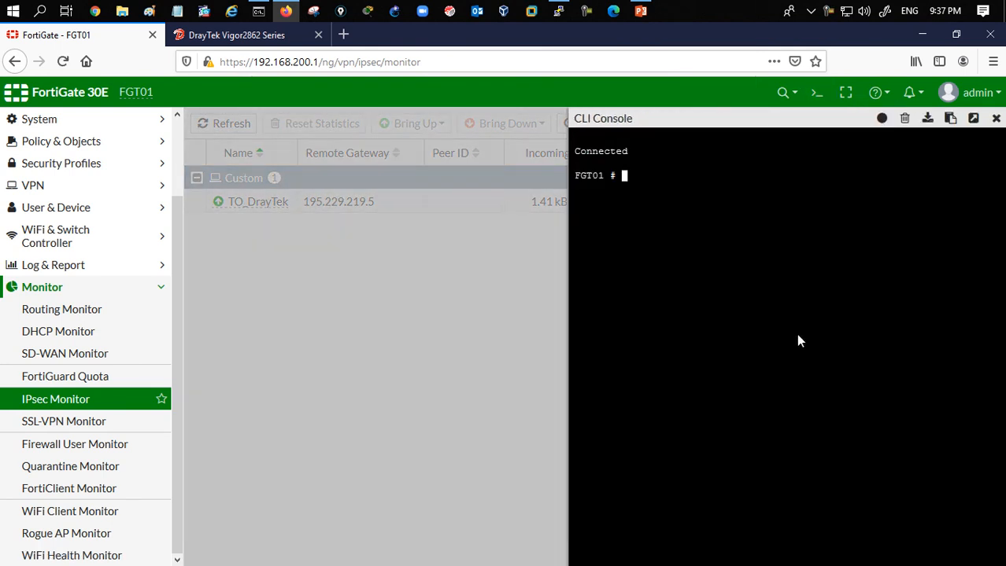
type("execute ping-")
key("Tab")
type("so")
key("Tab")
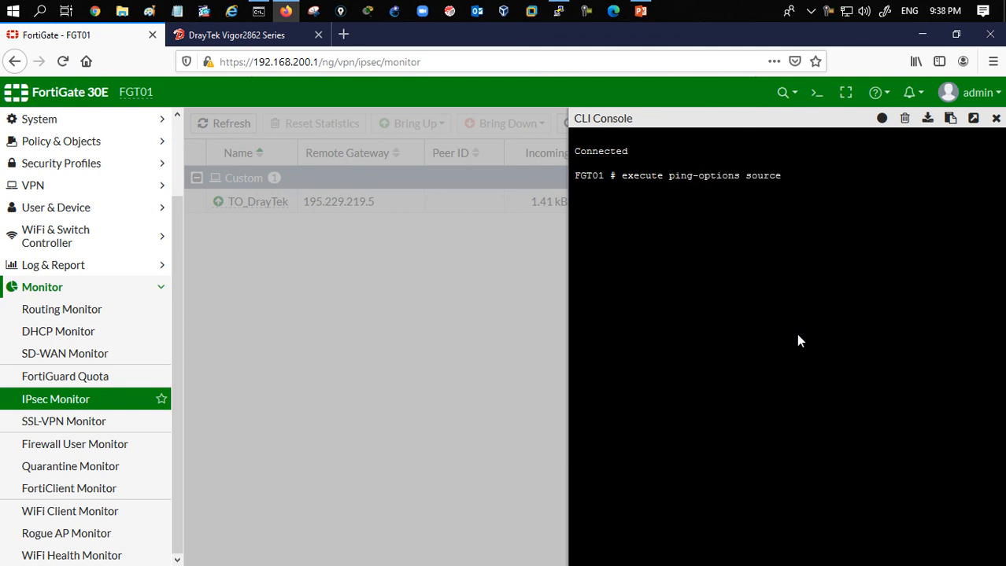
type("192")
type(".168.")
type("100.")
key("BackSpace")
key("BackSpace")
key("BackSpace")
key("BackSpace")
type("2001")
type(".1")
key("Return")
- Ping 192.168.100.1 and then 192.168.100.11 from the FortiGate CLI
type("e")
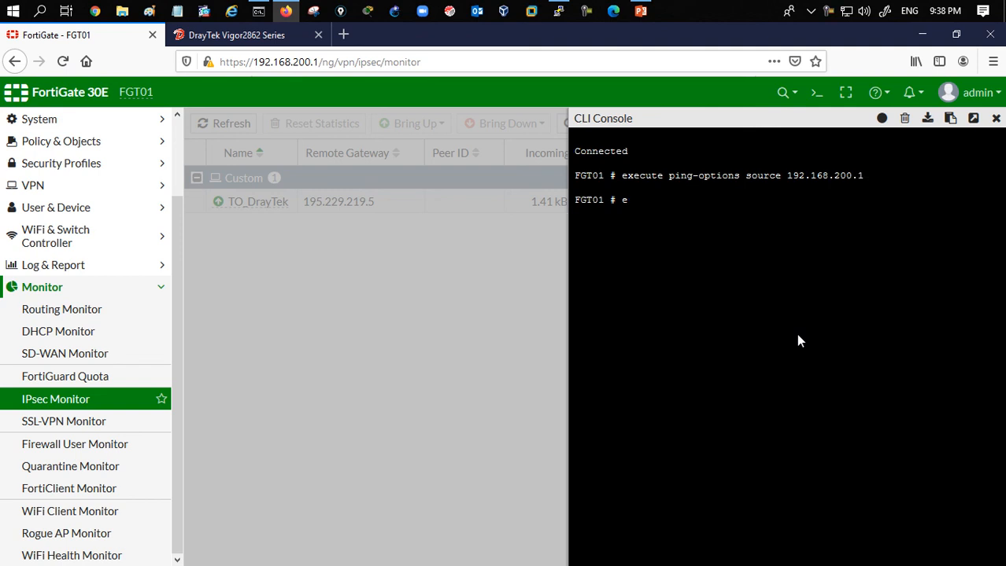
type("xecute ping 192")
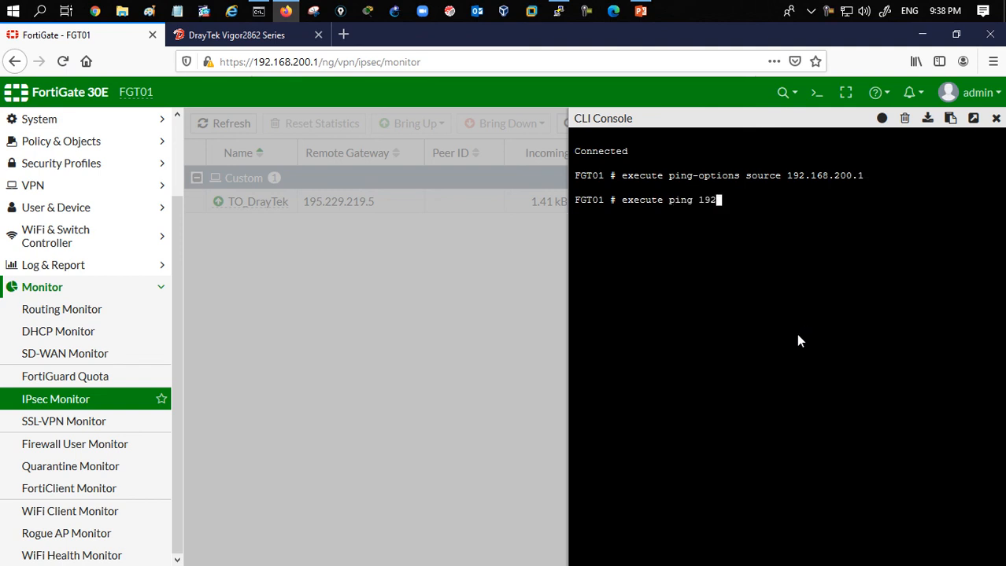
type(".168.100.1")
key("Return")
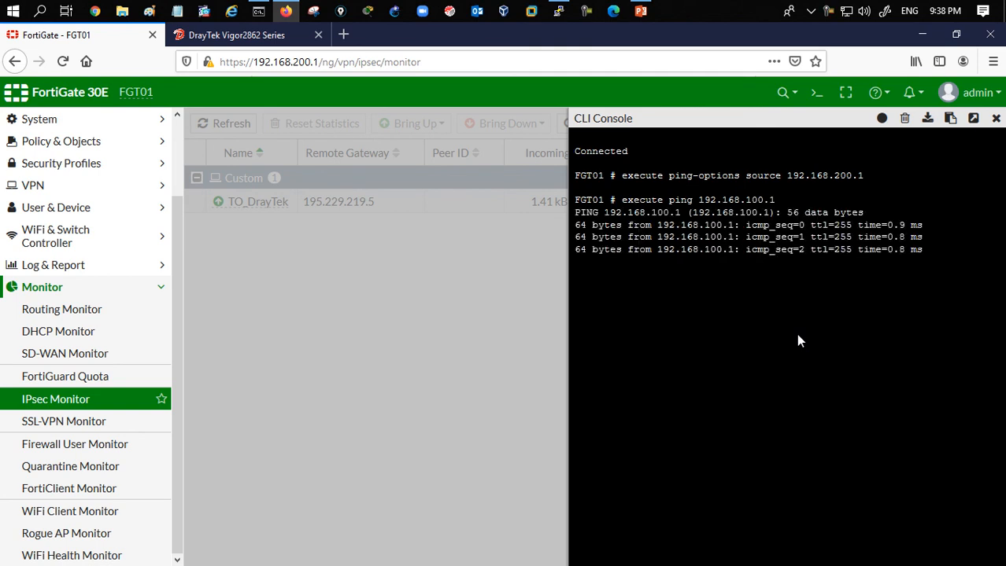
key("ctrl+c")
key("Up")
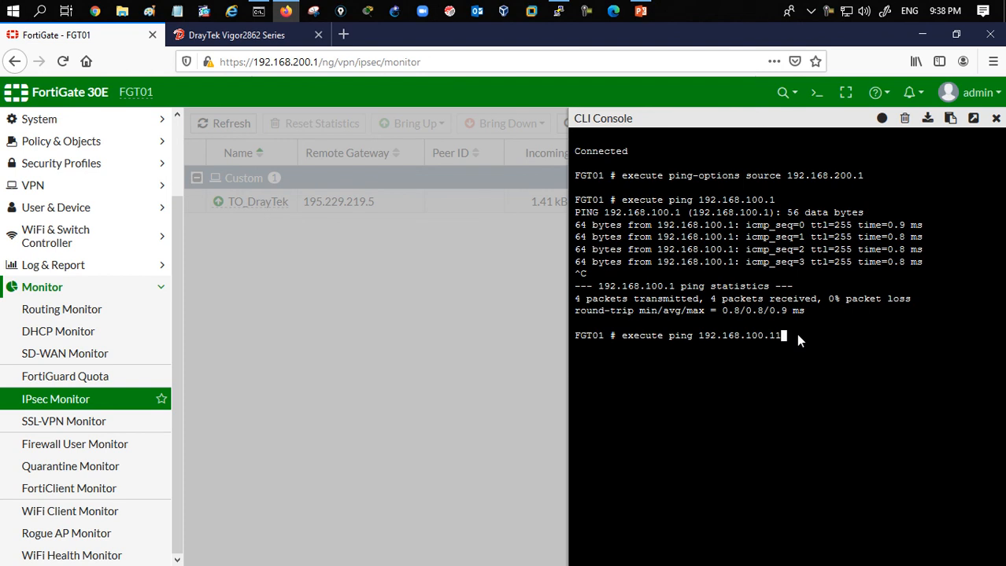
type("1")
key("Return")
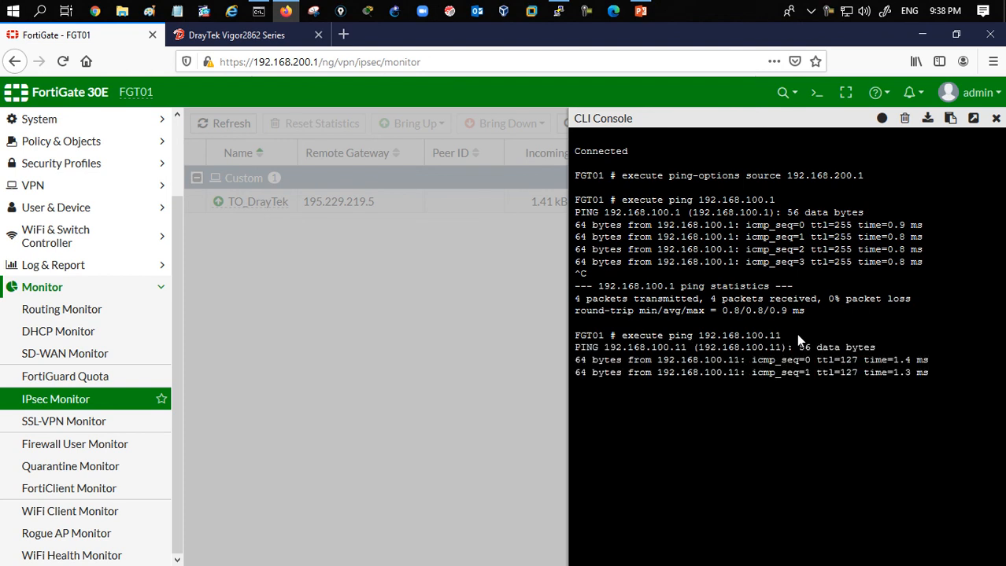
key("ctrl+c")
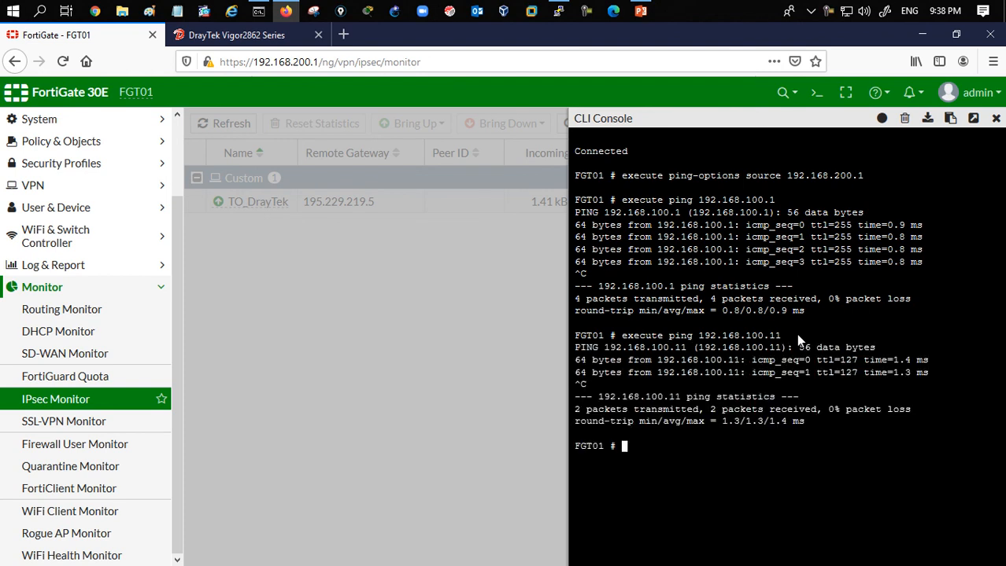
- Show the FortiGate routing table details from the CLI and highlight the route to 192.168.100.0/24 via TO_DrayTek
type("get router info ro")
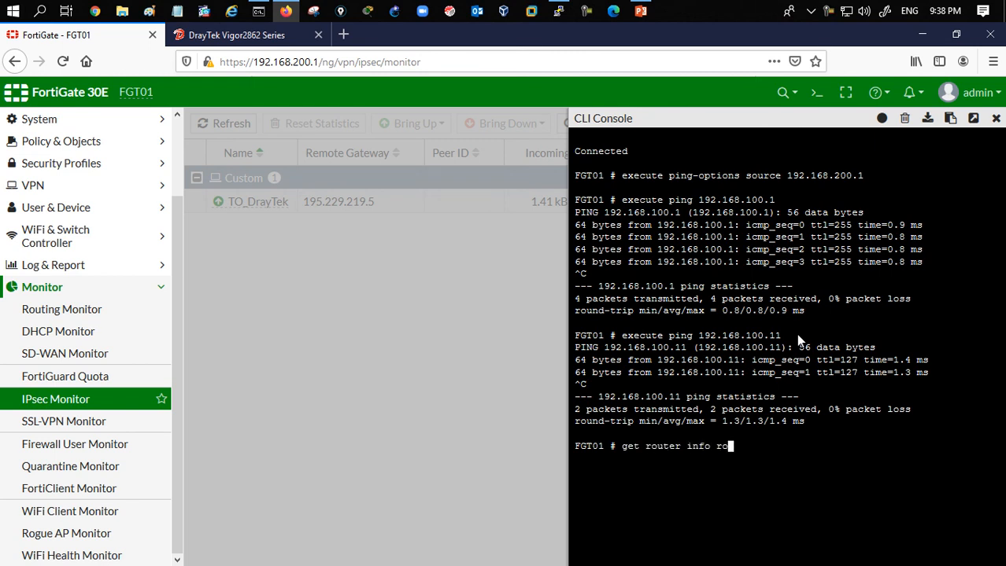
type("uting-table details")
key("Return")
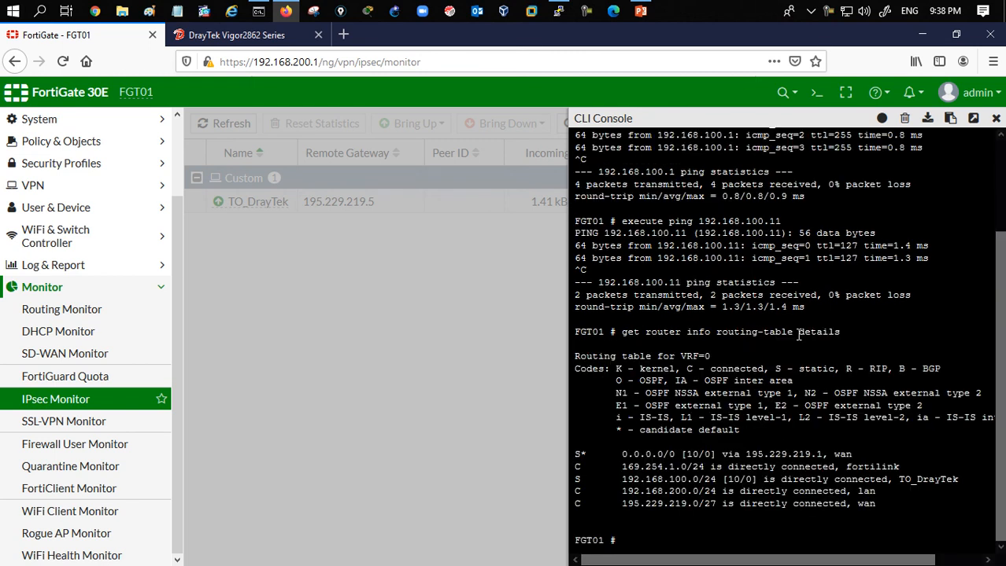
left_click_drag(576, 470, 937, 480)
left_click(739, 469)
left_click_drag(640, 480, 934, 480)
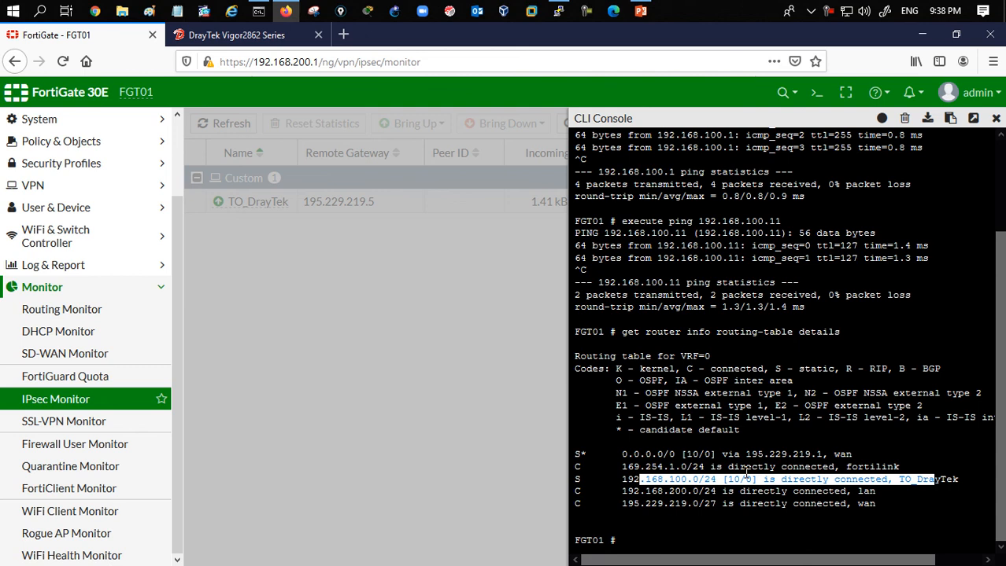
left_click(633, 483)
left_click_drag(629, 481, 713, 481)
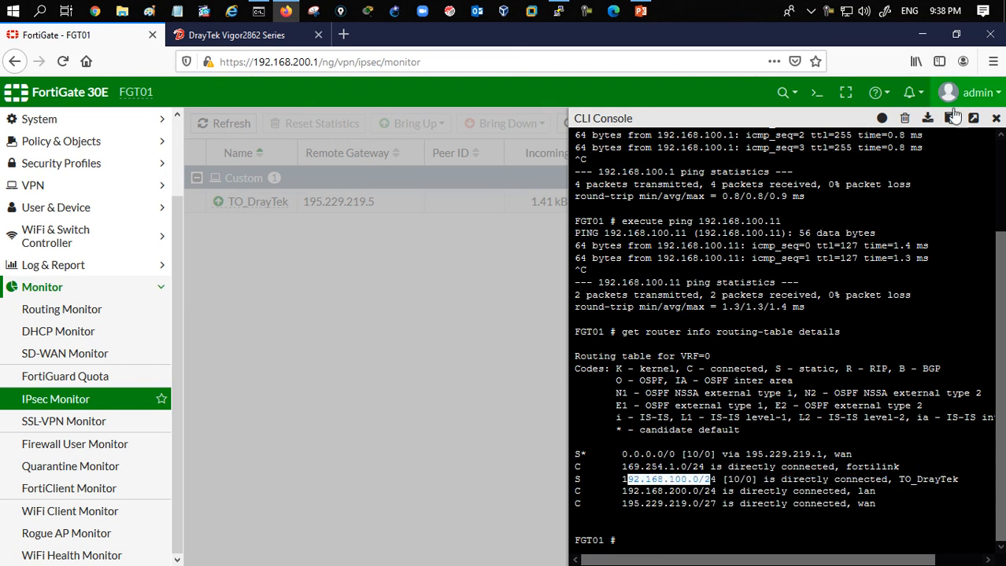
- Close the CLI console and open the DrayTek diagnostics routing table to examine the route to 192.168.200.0 over VPN-1
left_click(994, 120)
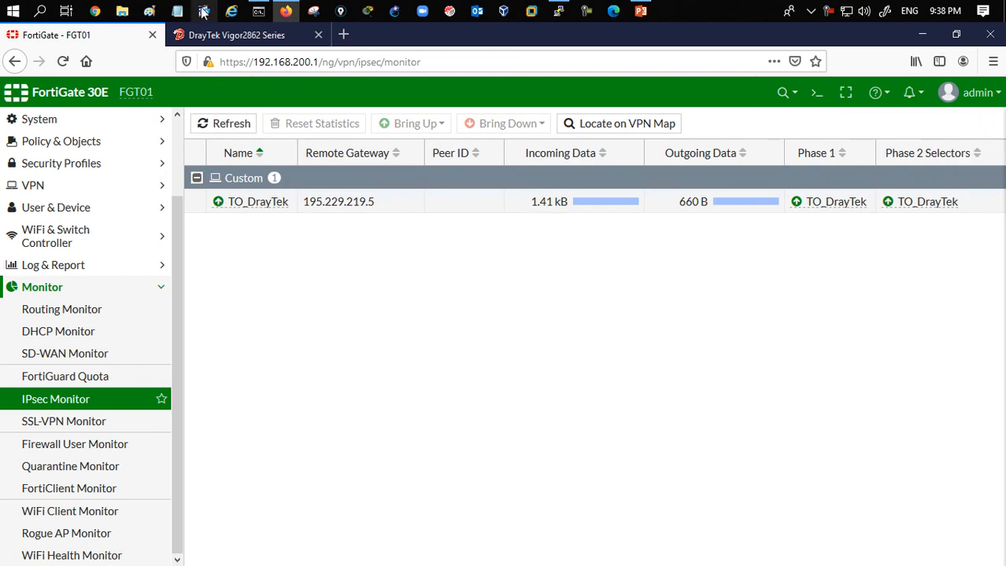
left_click(220, 44)
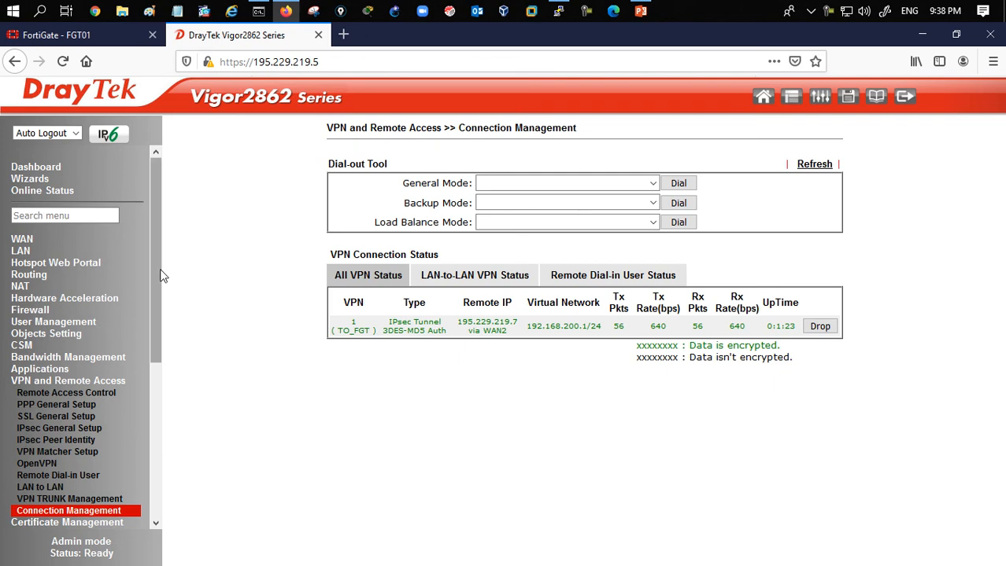
scroll(158, 275, "down", 1)
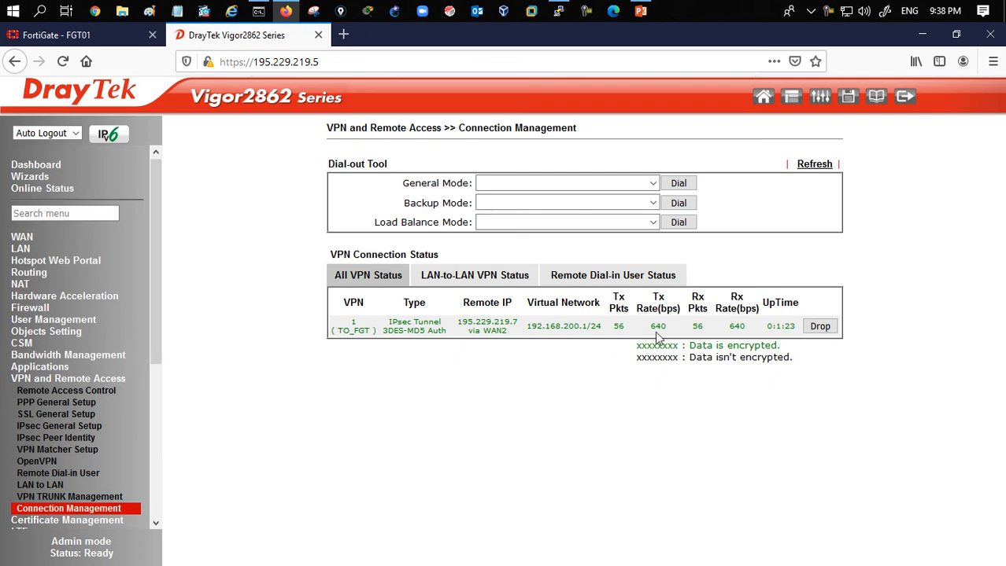
left_click_drag(156, 299, 152, 417)
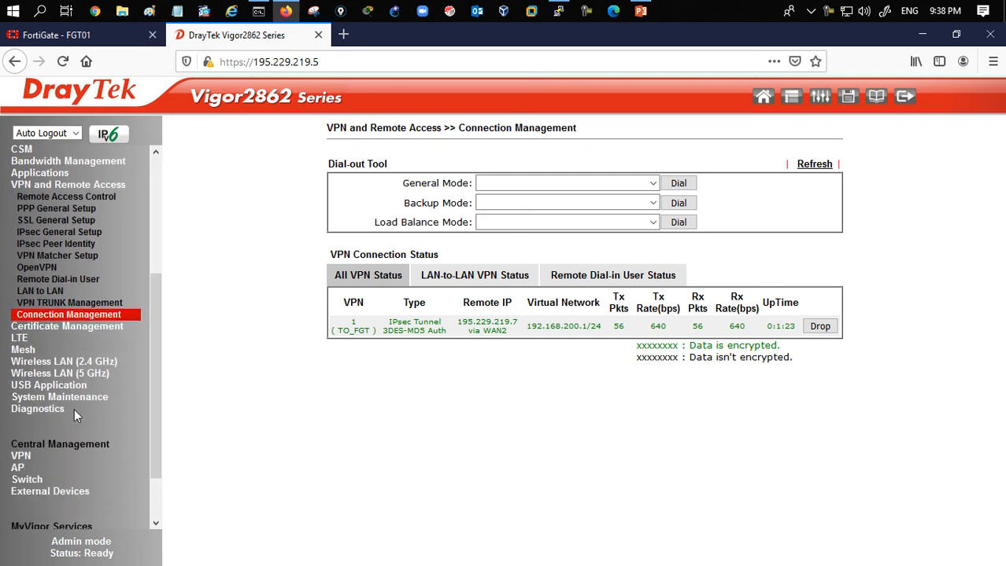
left_click(44, 407)
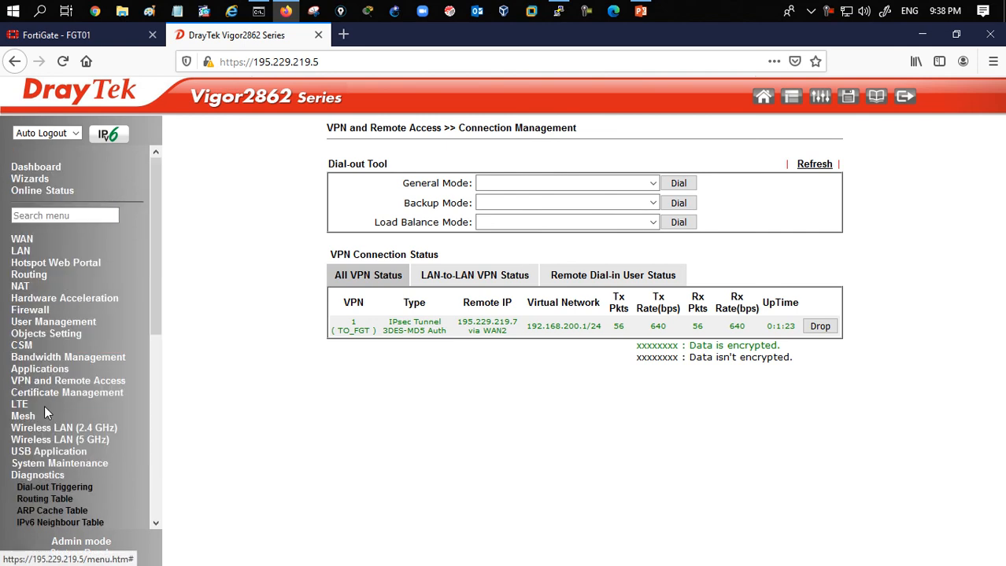
left_click(47, 500)
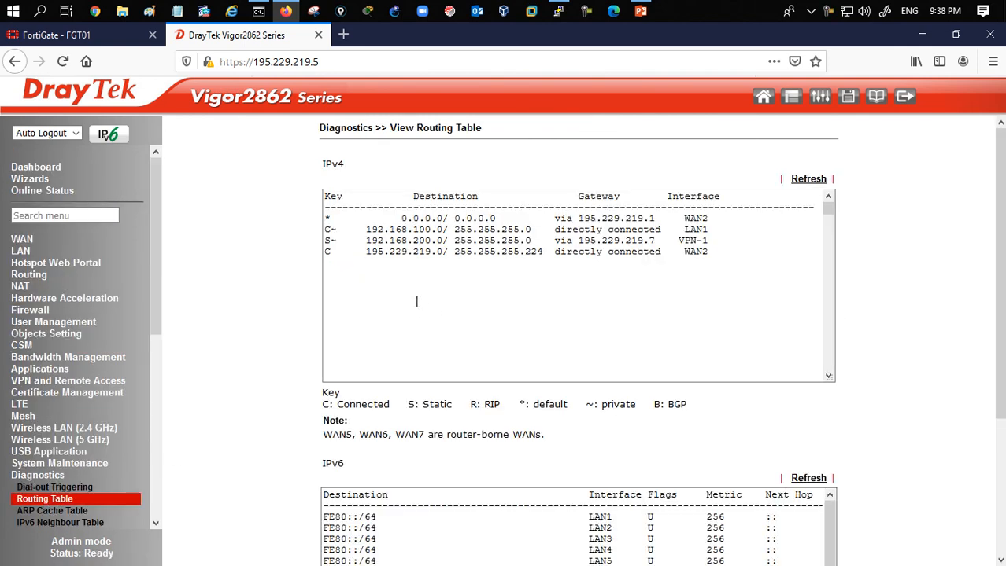
left_click_drag(331, 244, 745, 243)
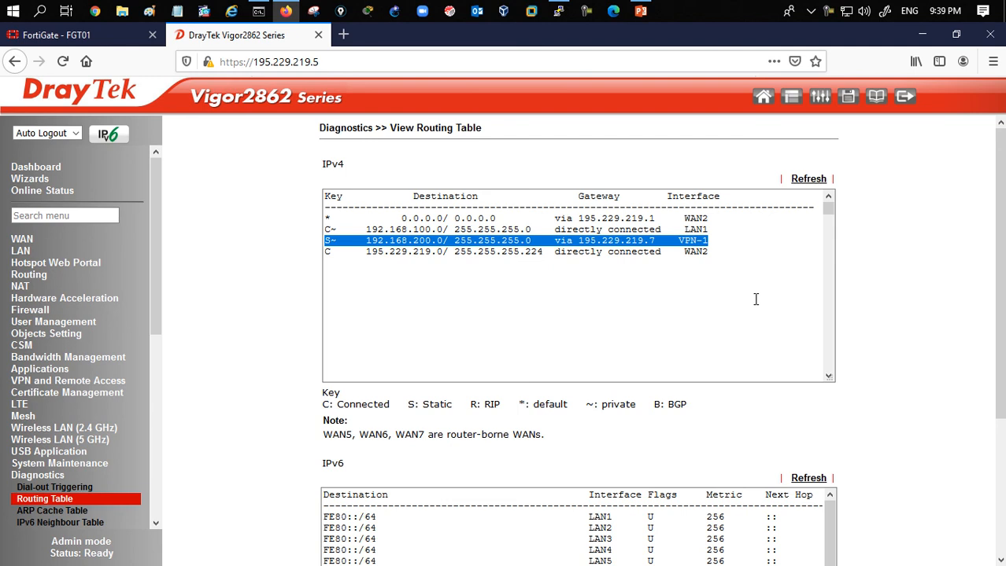
- Log out of both the FortiGate and the DrayTek web management interfaces
left_click(83, 36)
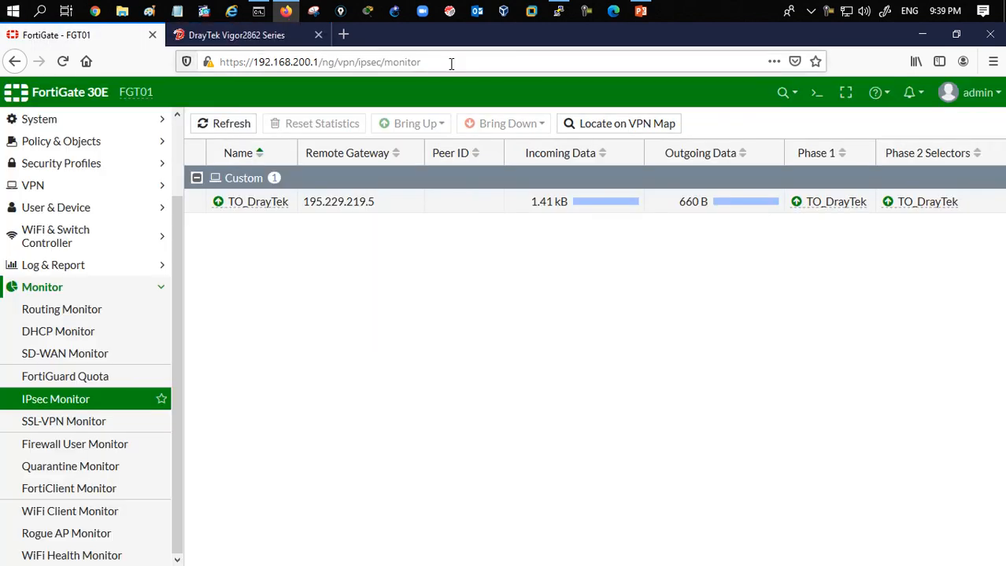
left_click(974, 93)
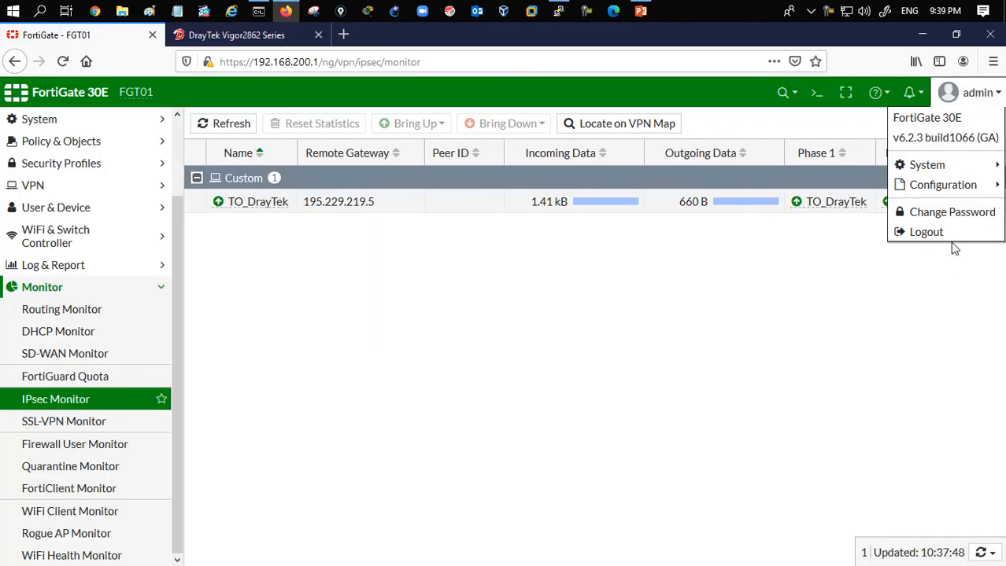
left_click(924, 234)
left_click(253, 36)
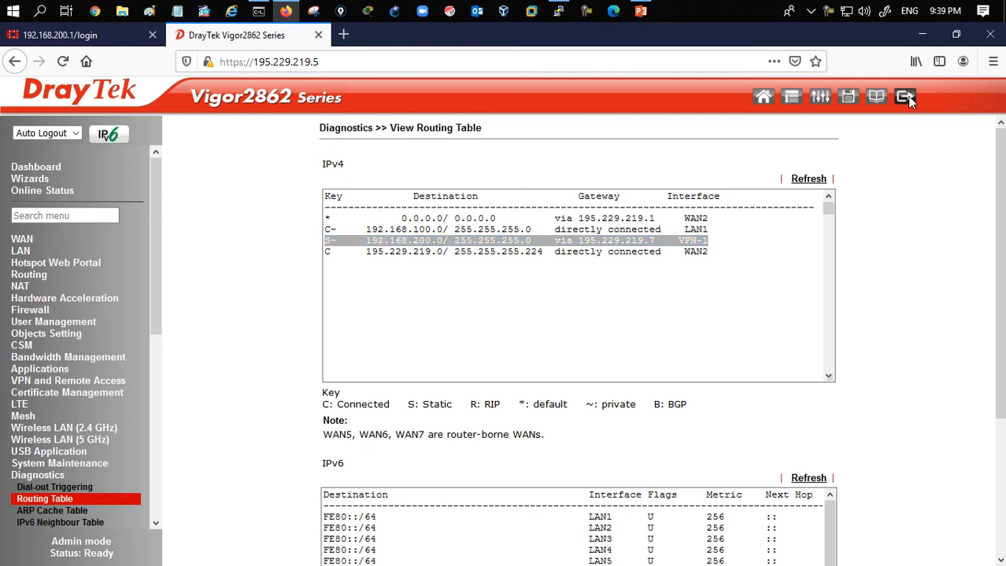
left_click(907, 100)
- Review the VPN network diagram slide in PowerPoint and minimize the open windows to the desktop
left_click(640, 11)
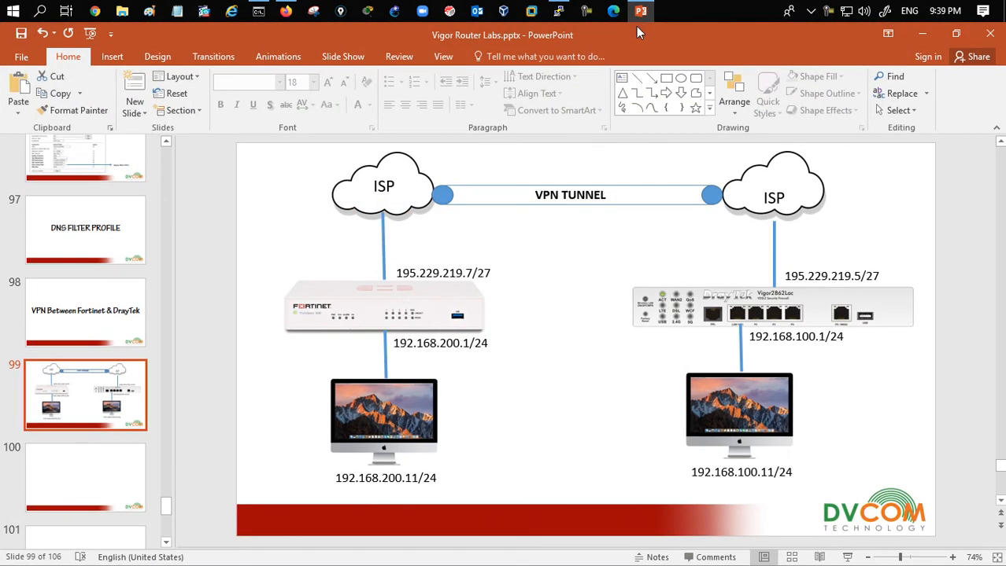
mouse_move(169, 504)
left_mouse_down()
mouse_move(166, 540)
mouse_move(166, 504)
left_mouse_up()
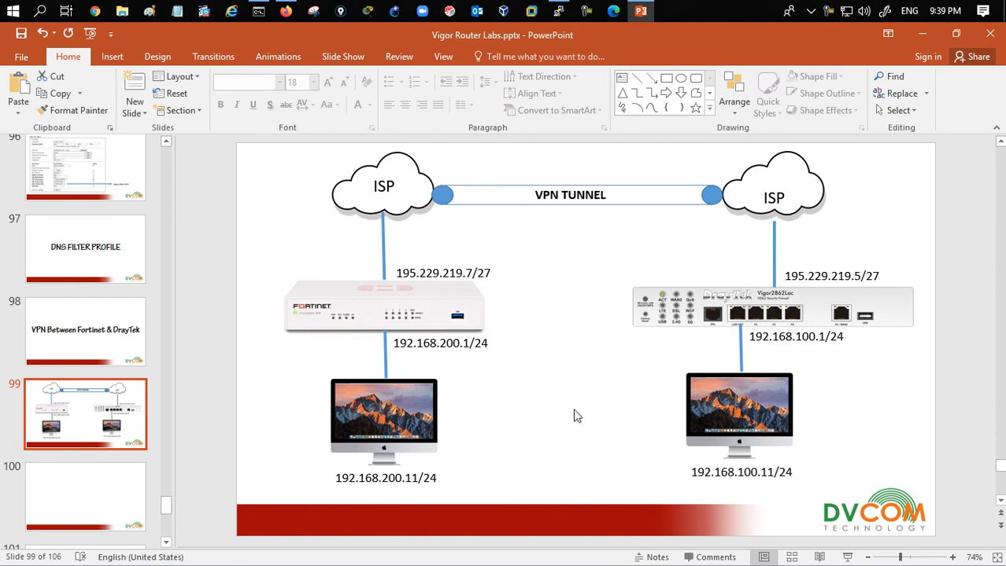
left_click(921, 35)
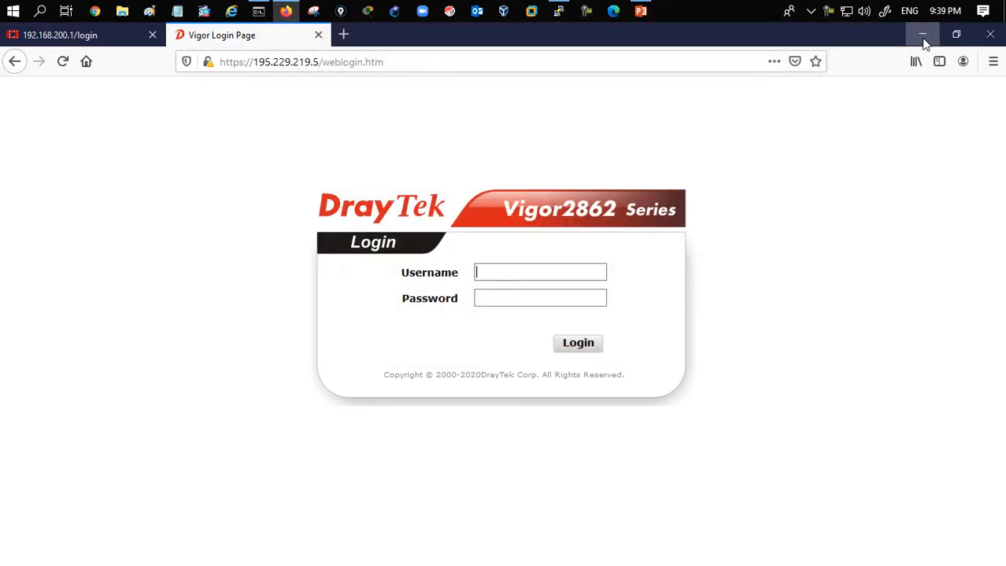
left_click(923, 36)
left_click(758, 147)
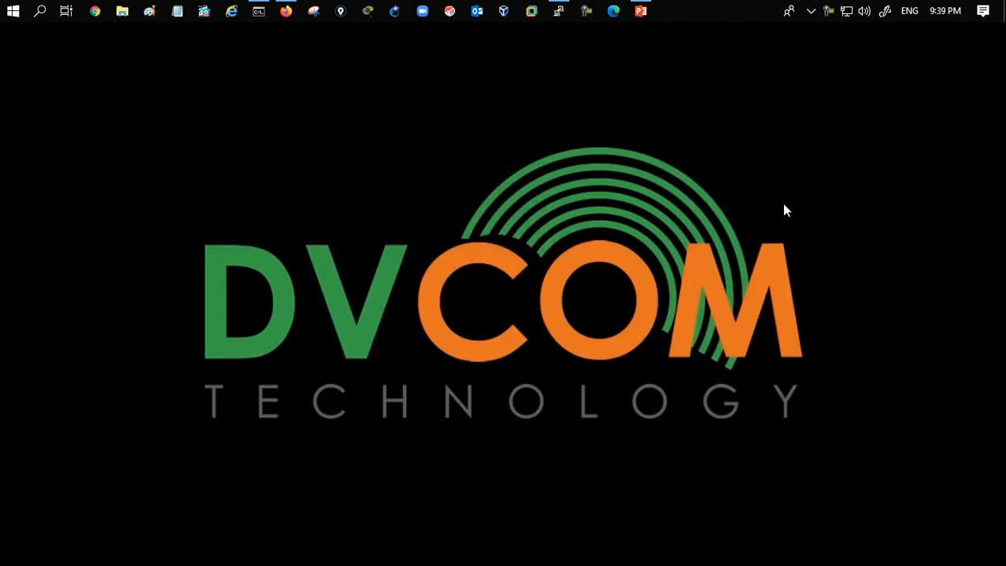